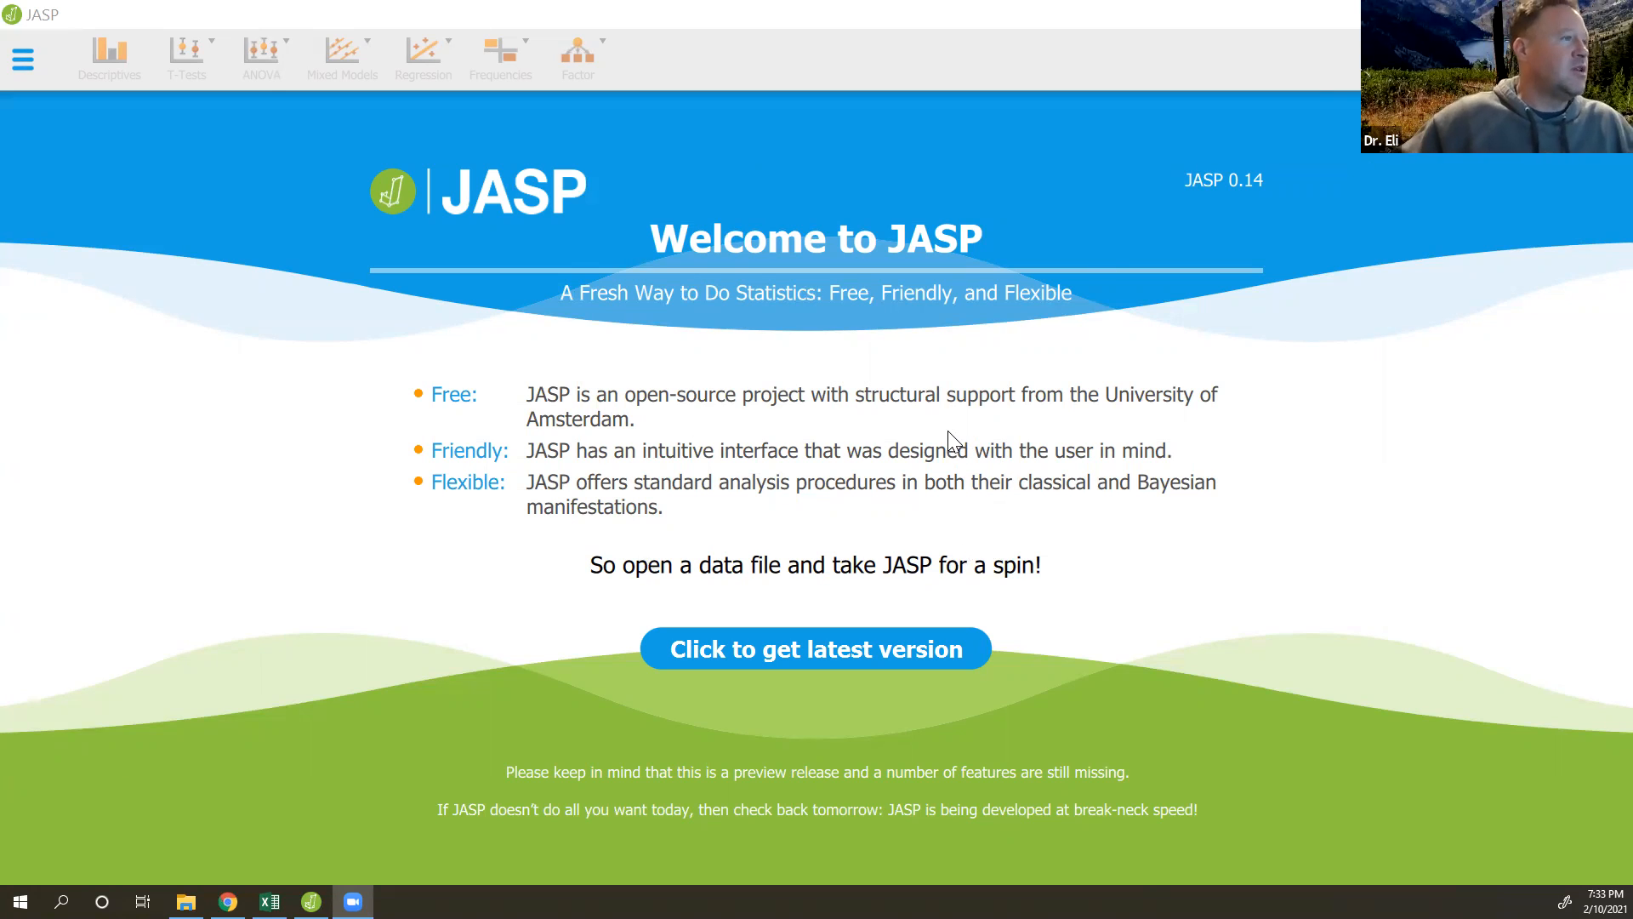
Step: Switch to the Excel workbook and fit the widths of the birth weight and kcal consumed columns to their contents
click(270, 902)
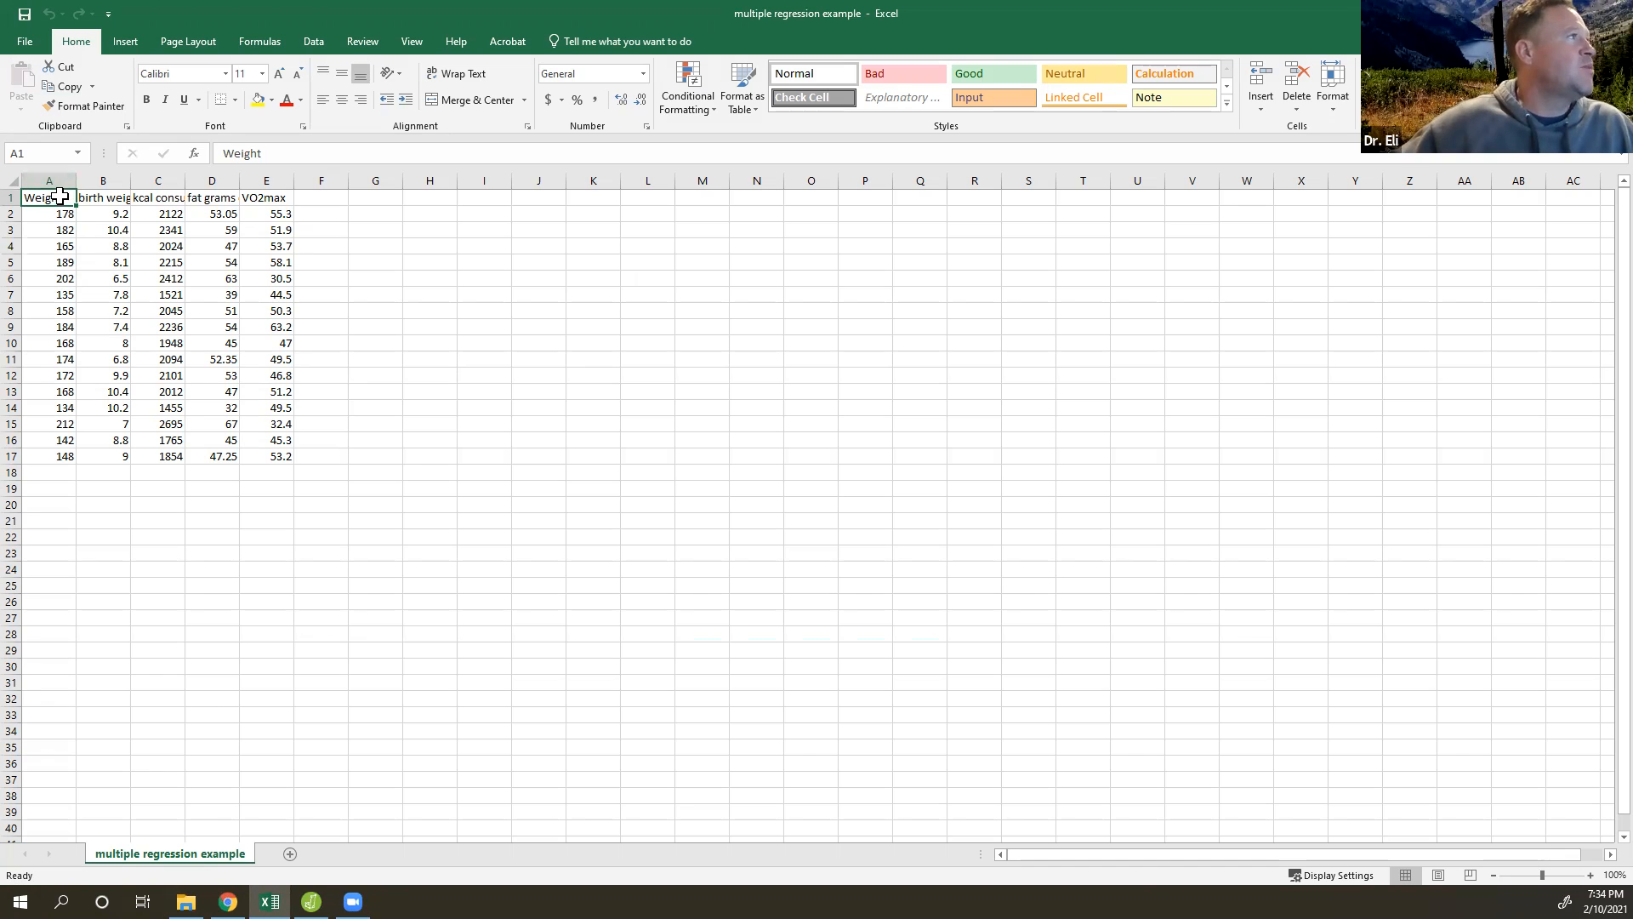
double_click(130, 180)
double_click(201, 181)
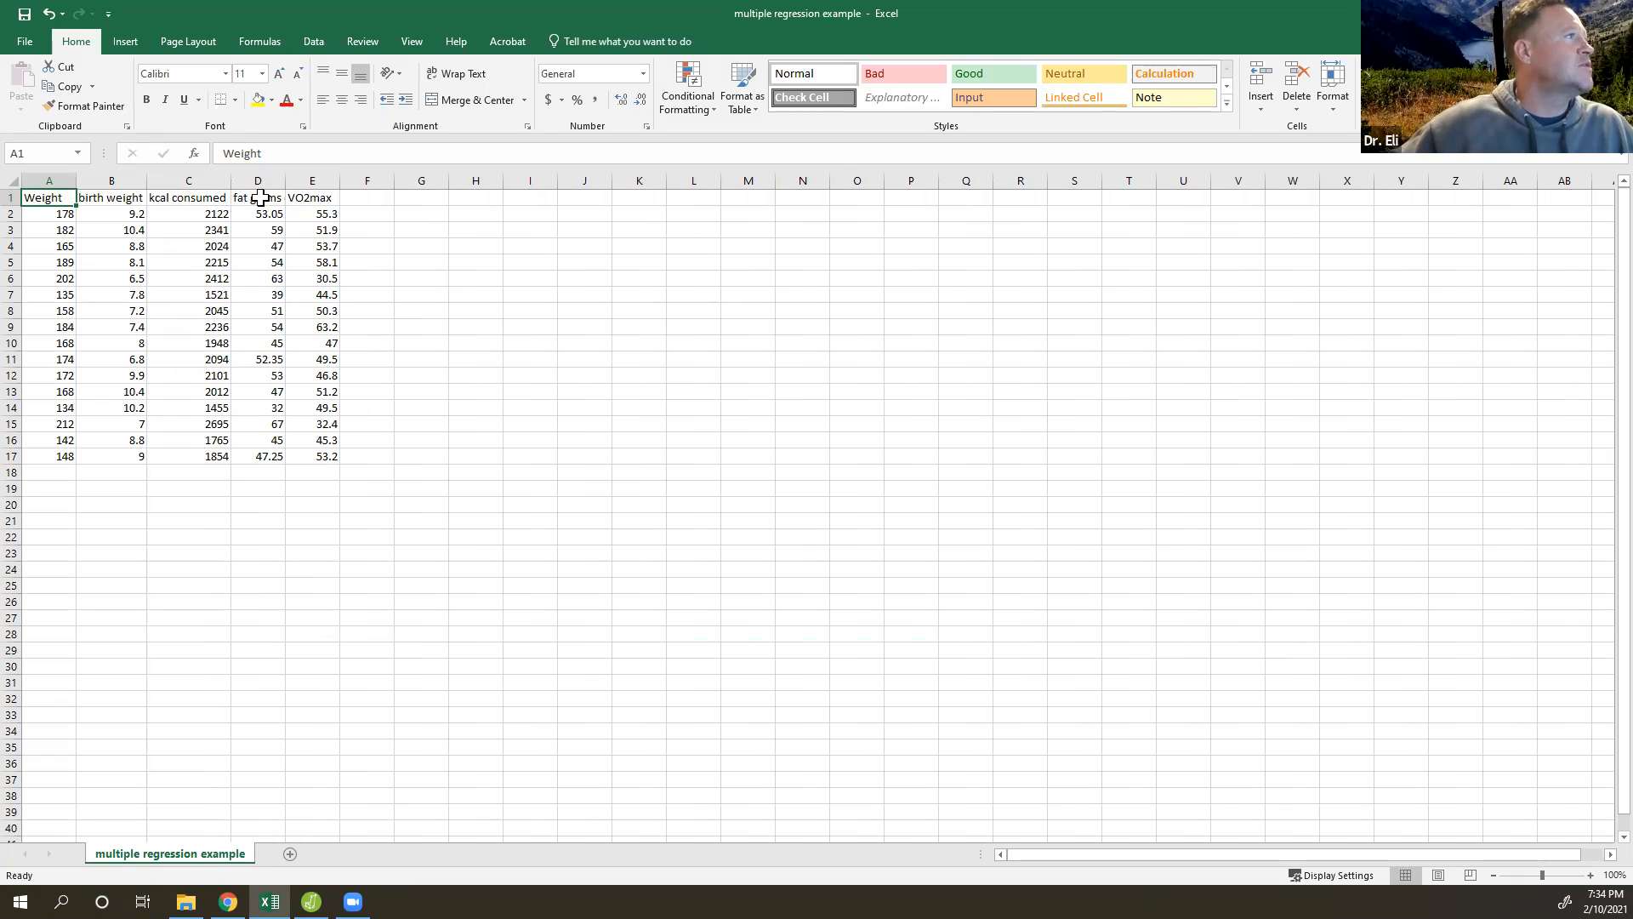
drag(197, 181, 328, 180)
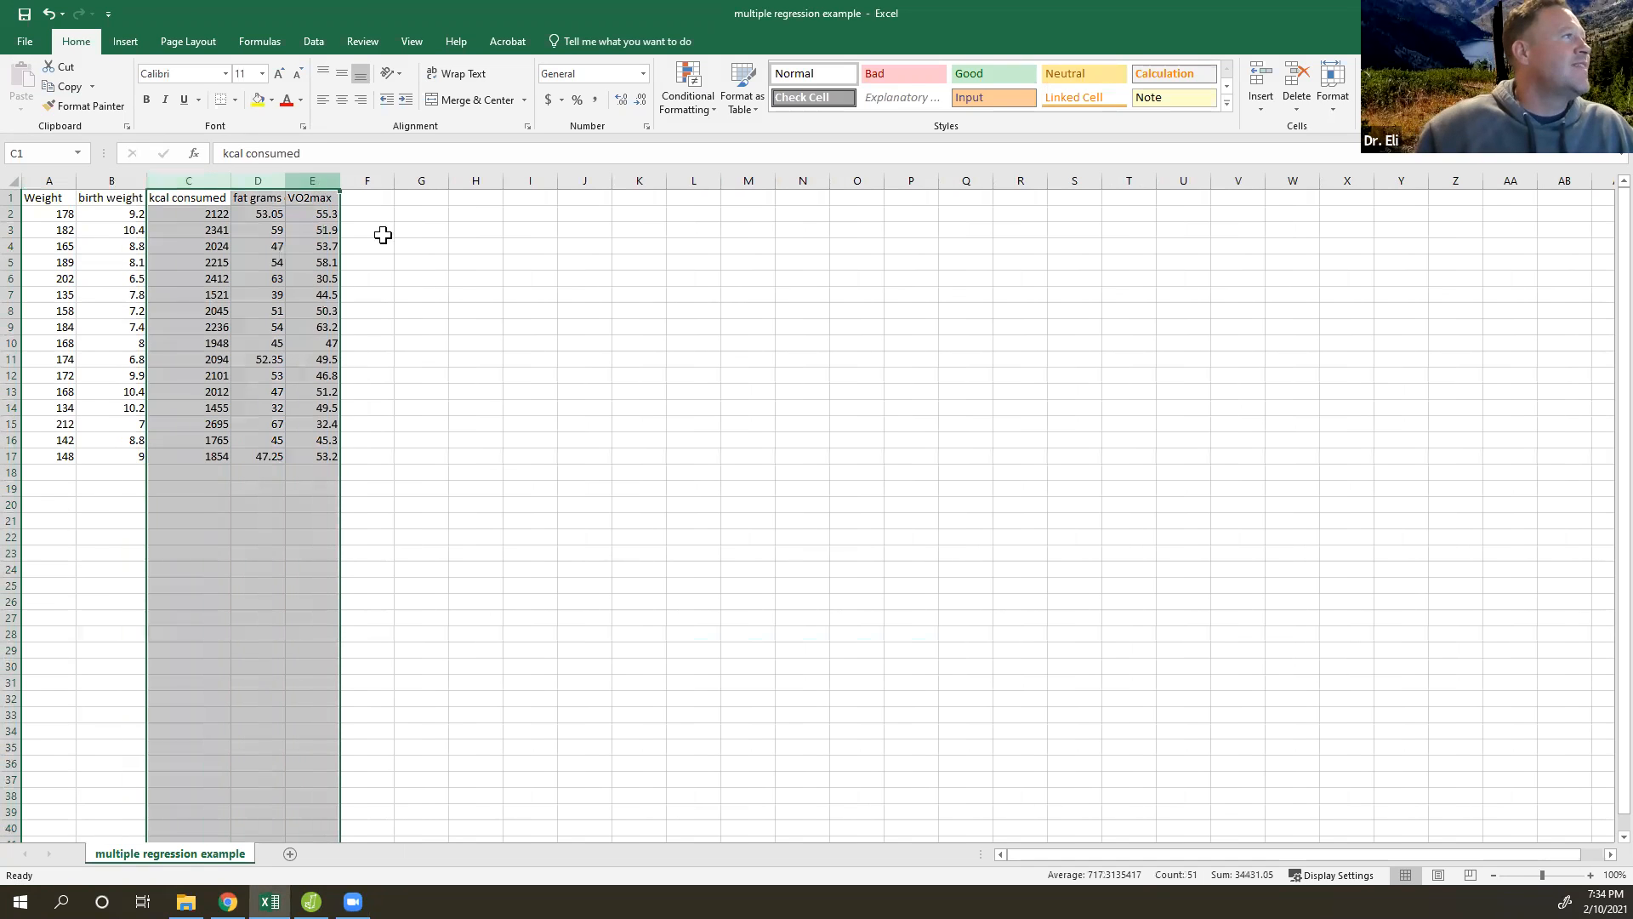
click(458, 291)
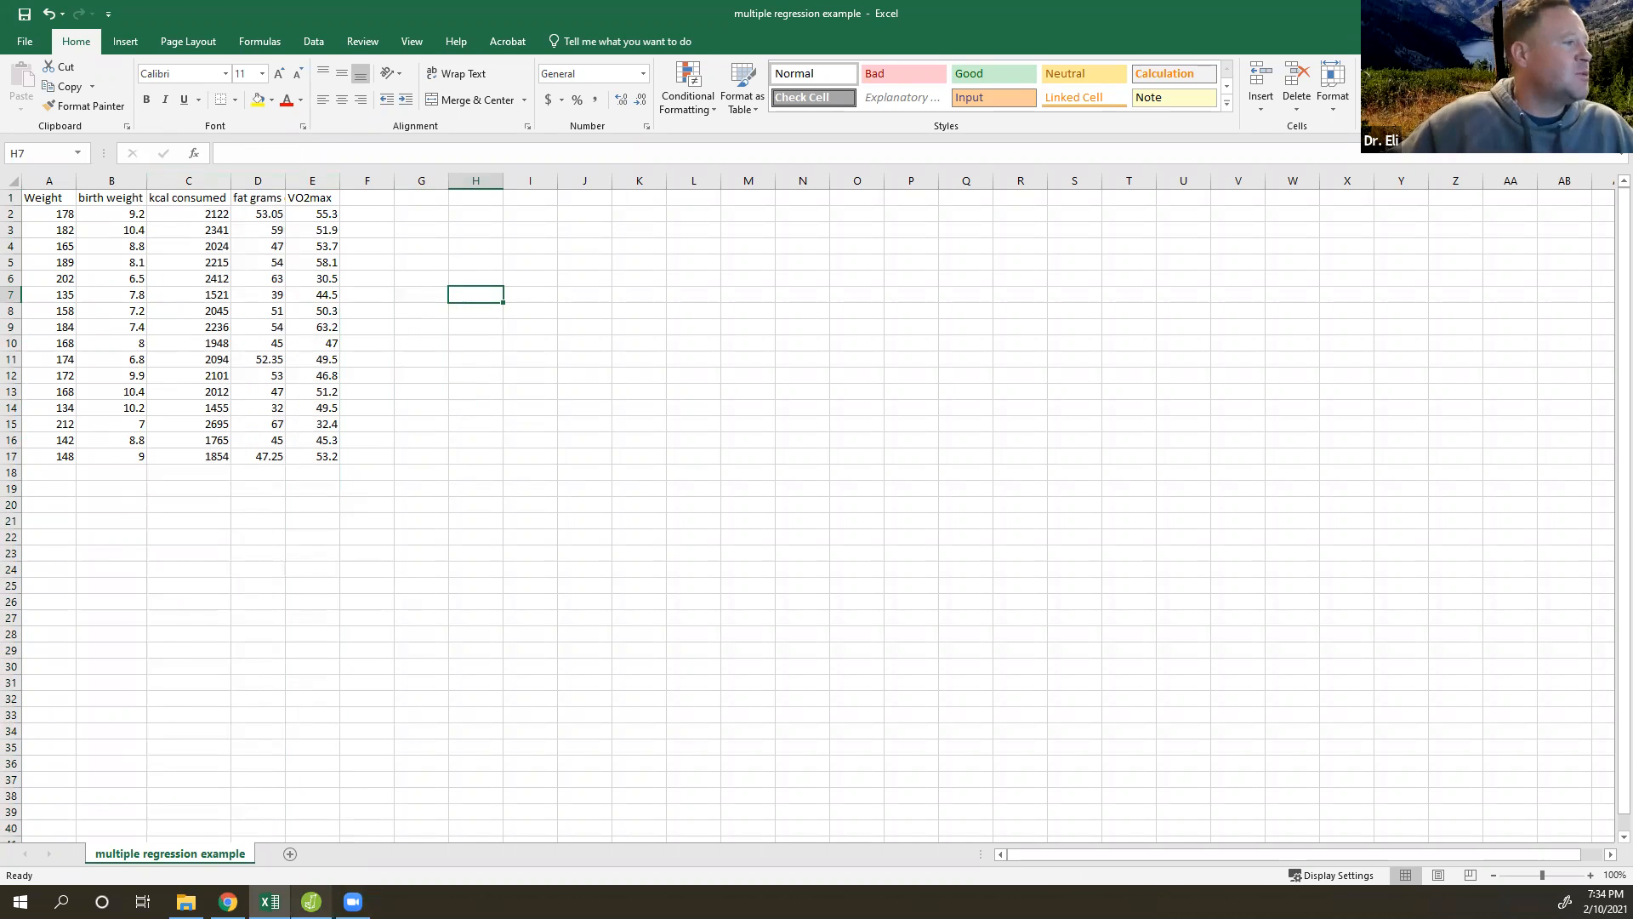
Step: Switch to JASP and open the "multiple regression example" data file from the JASP folder in KINS 460
mouse_move(312, 902)
click(311, 830)
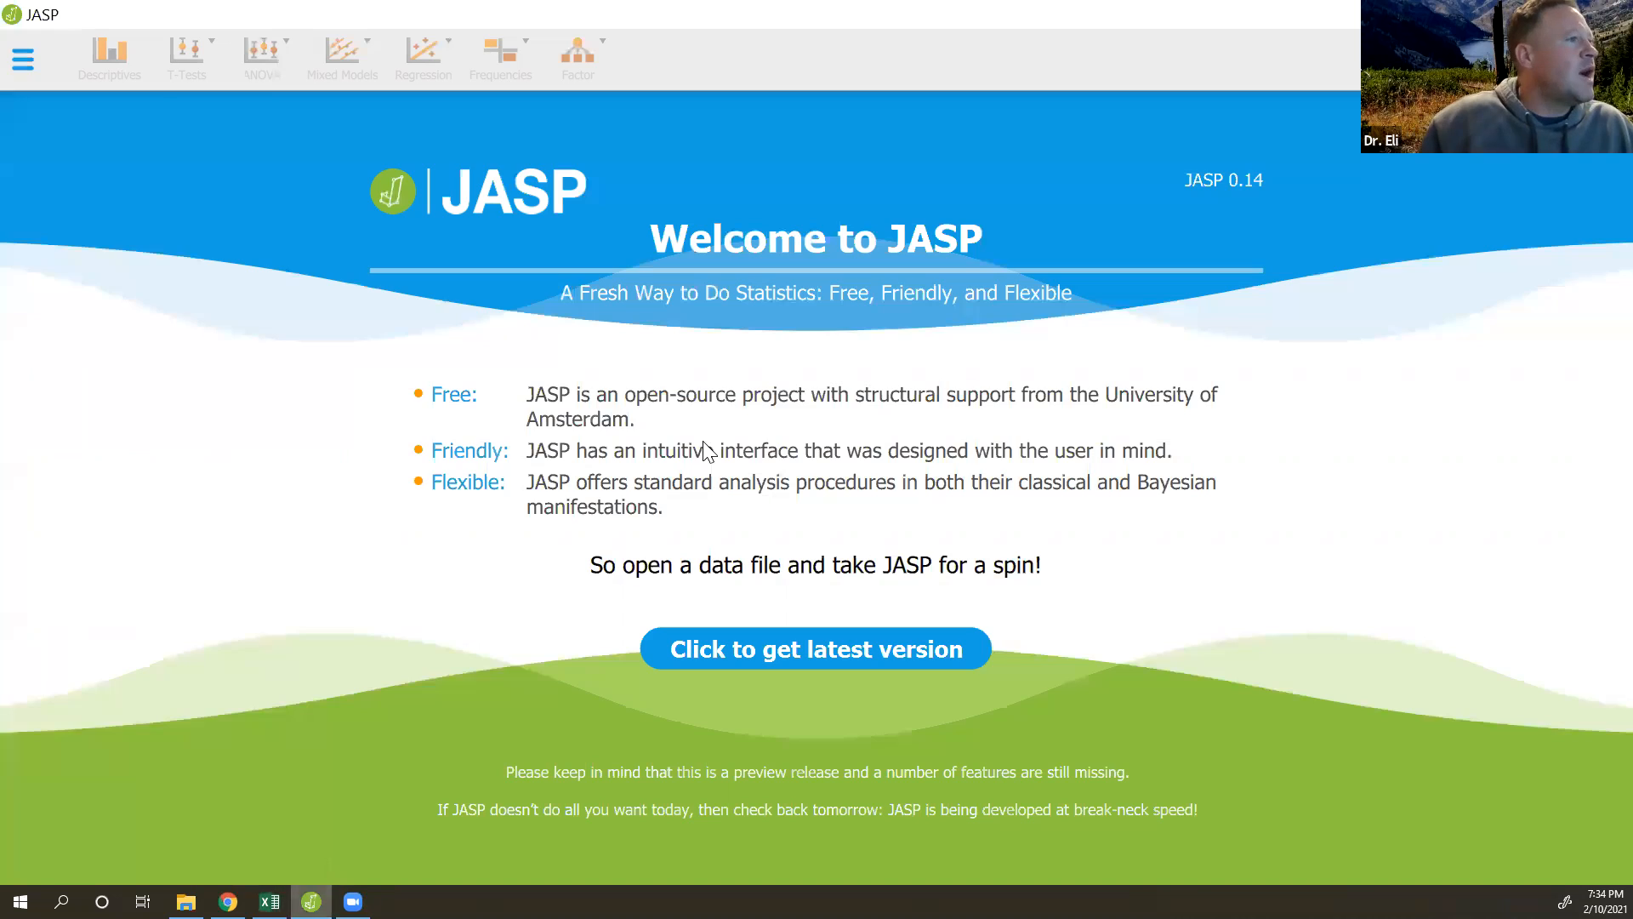
click(24, 64)
click(50, 116)
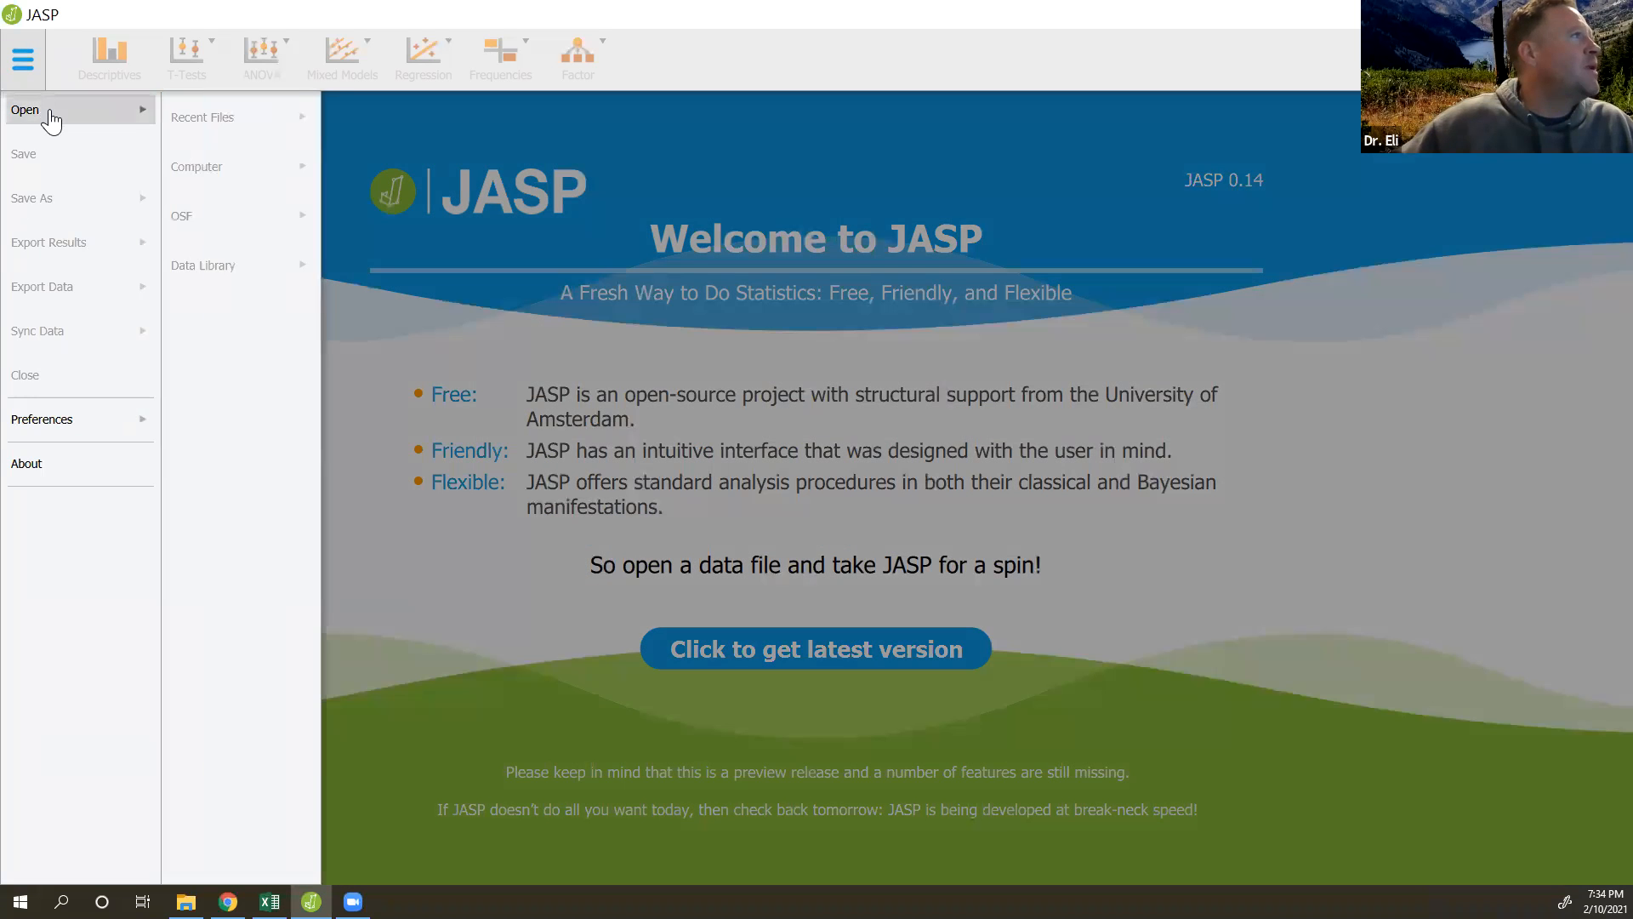
click(234, 169)
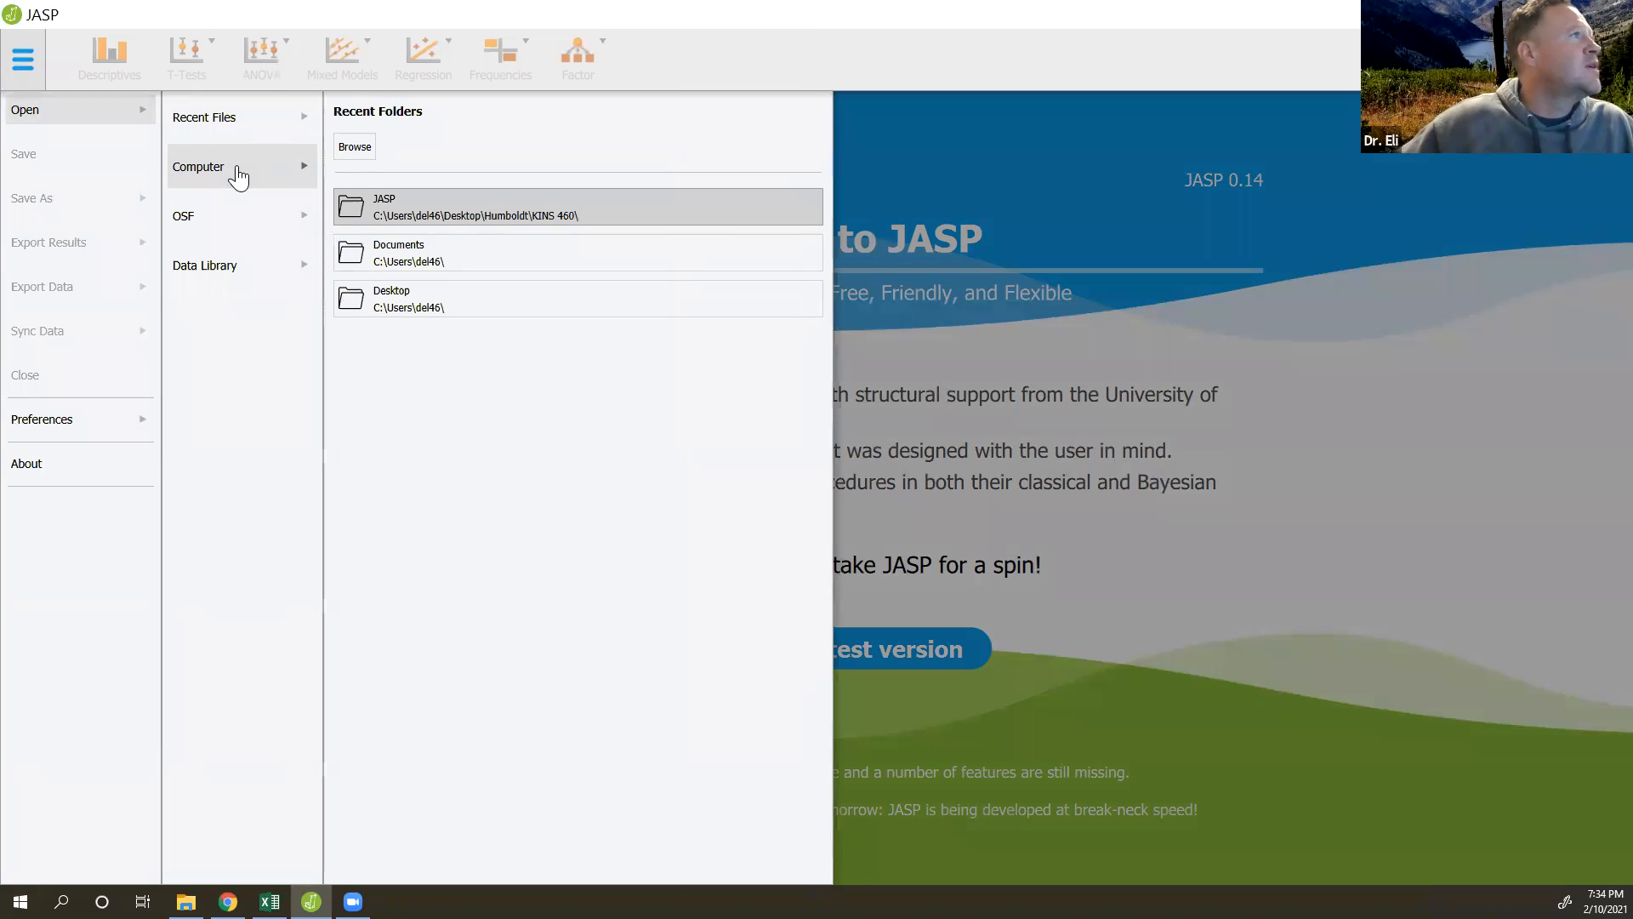
click(382, 201)
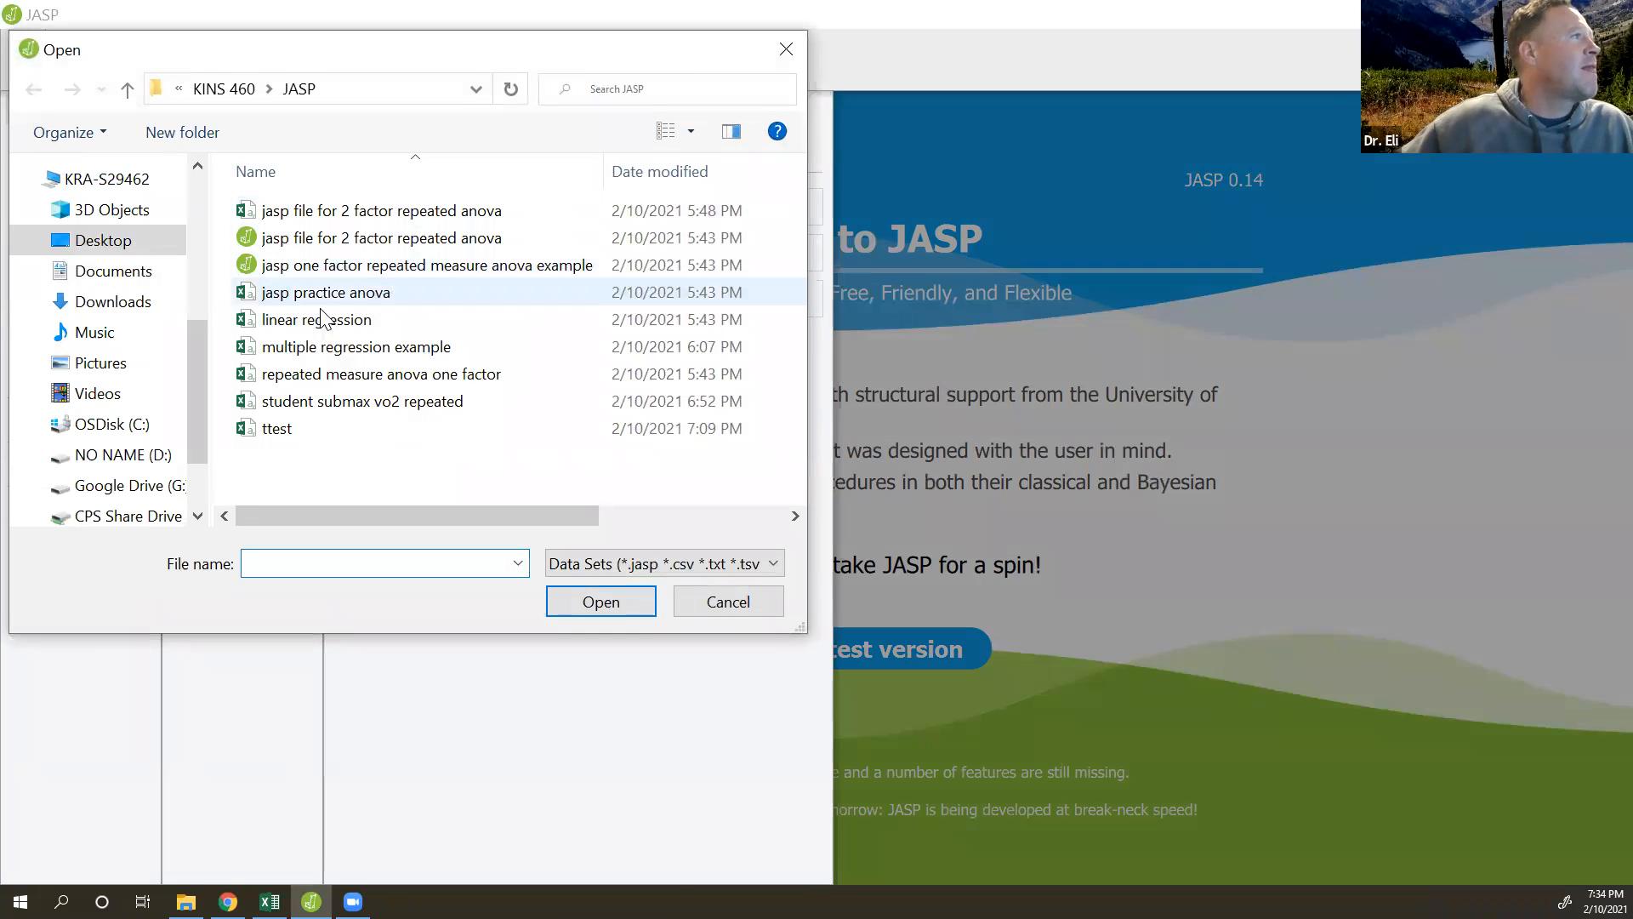
click(331, 347)
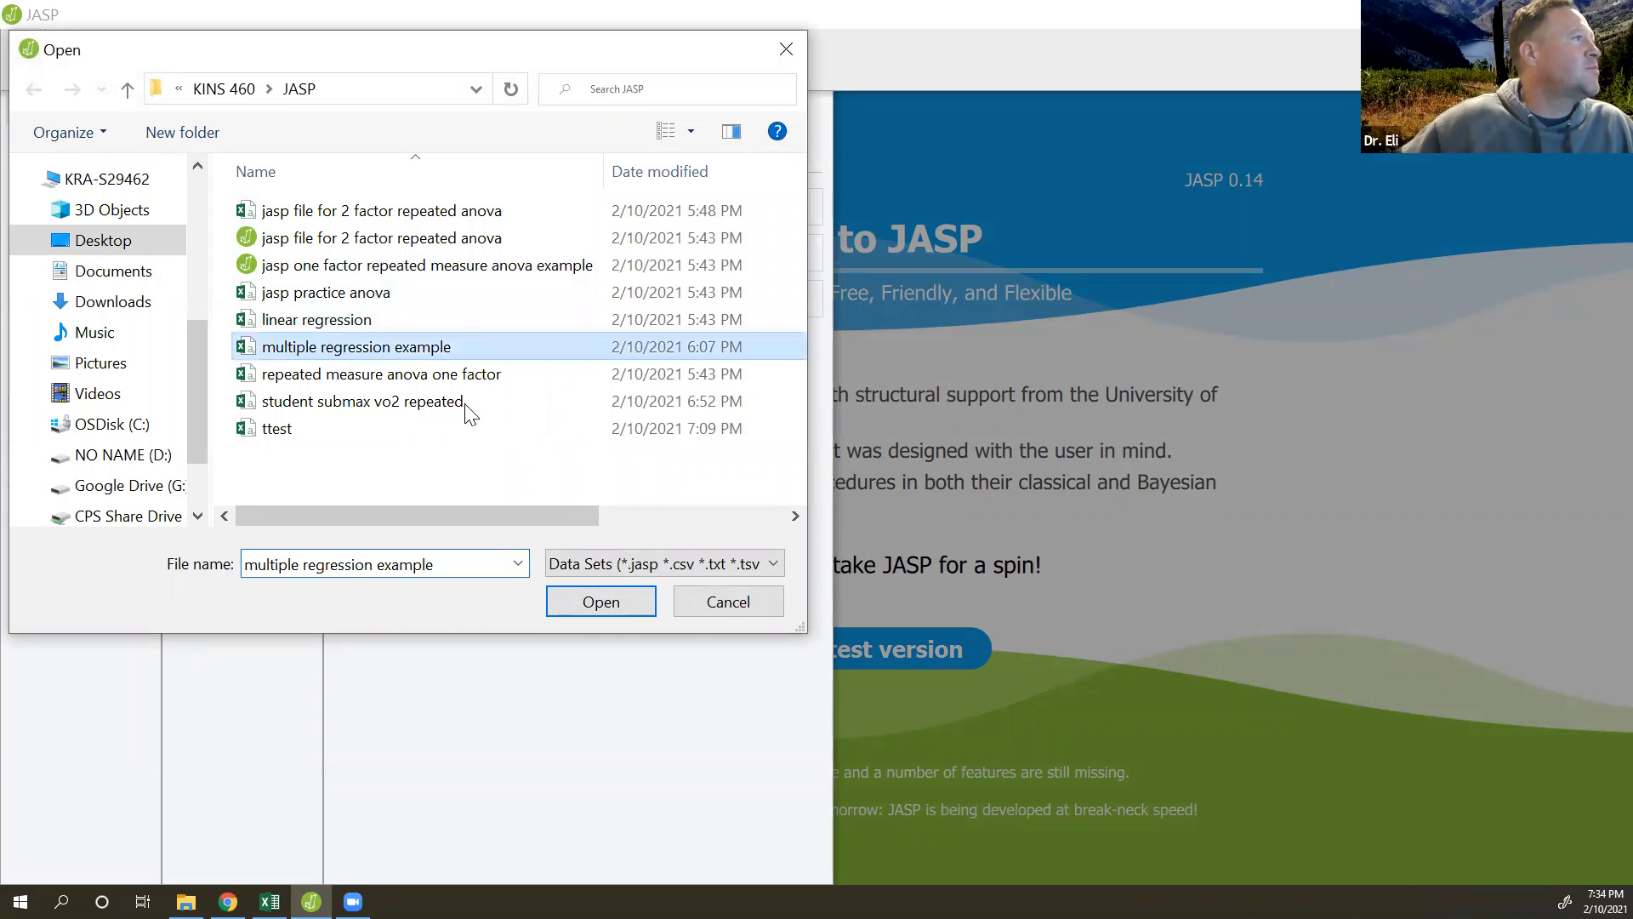
click(602, 603)
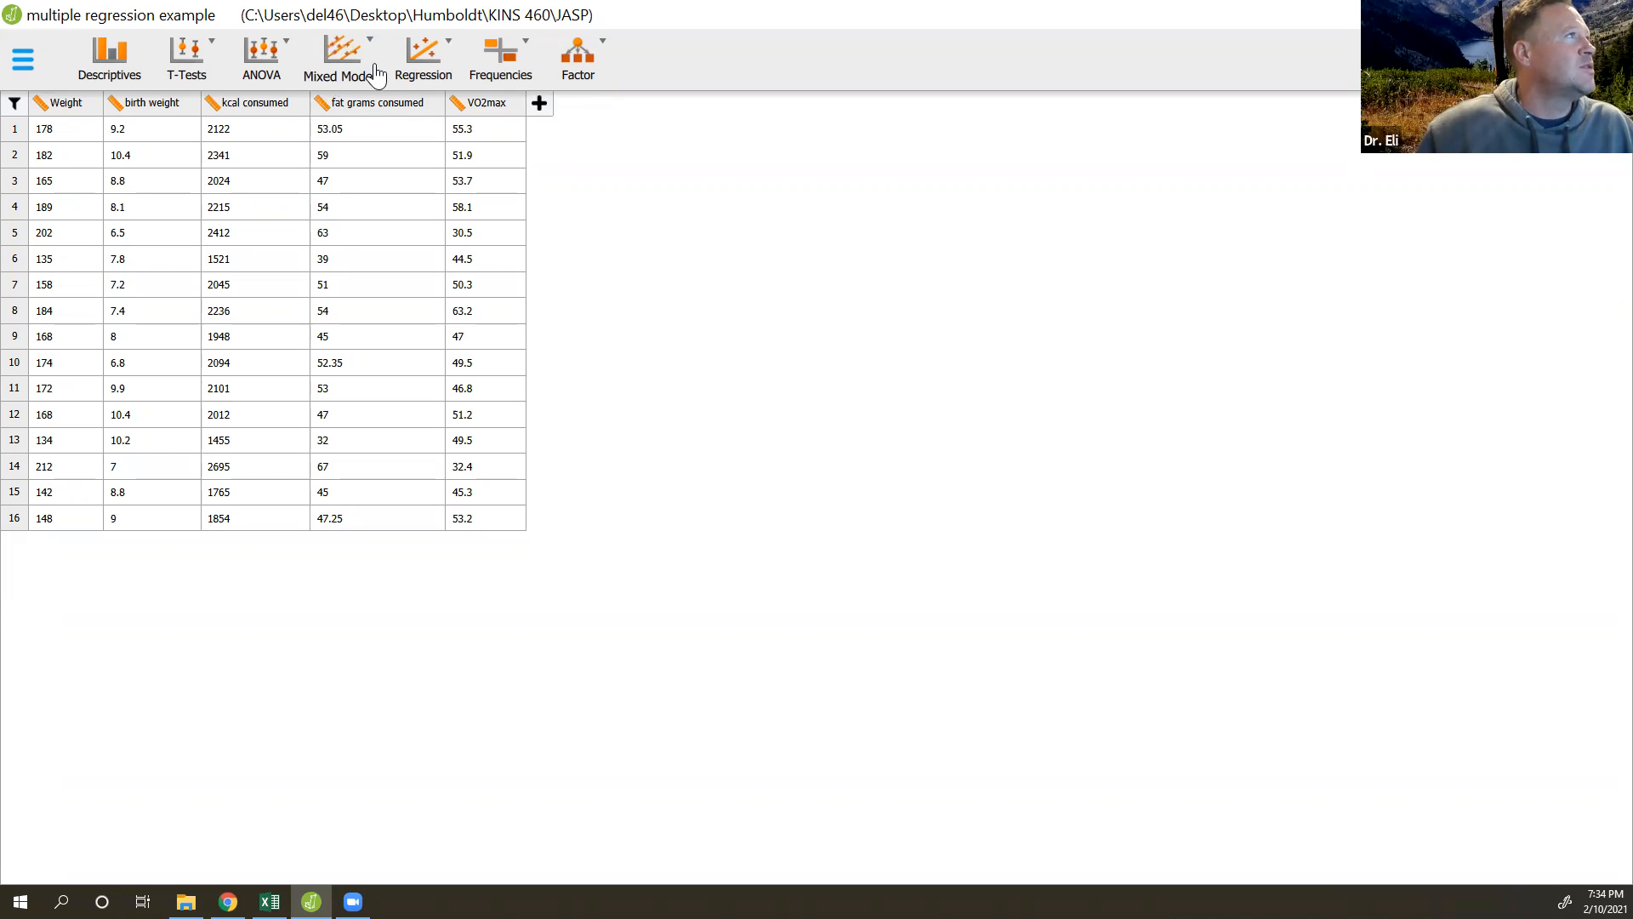
Step: Try a classical linear regression with Weight as the dependent variable and birth weight as the covariate
click(445, 52)
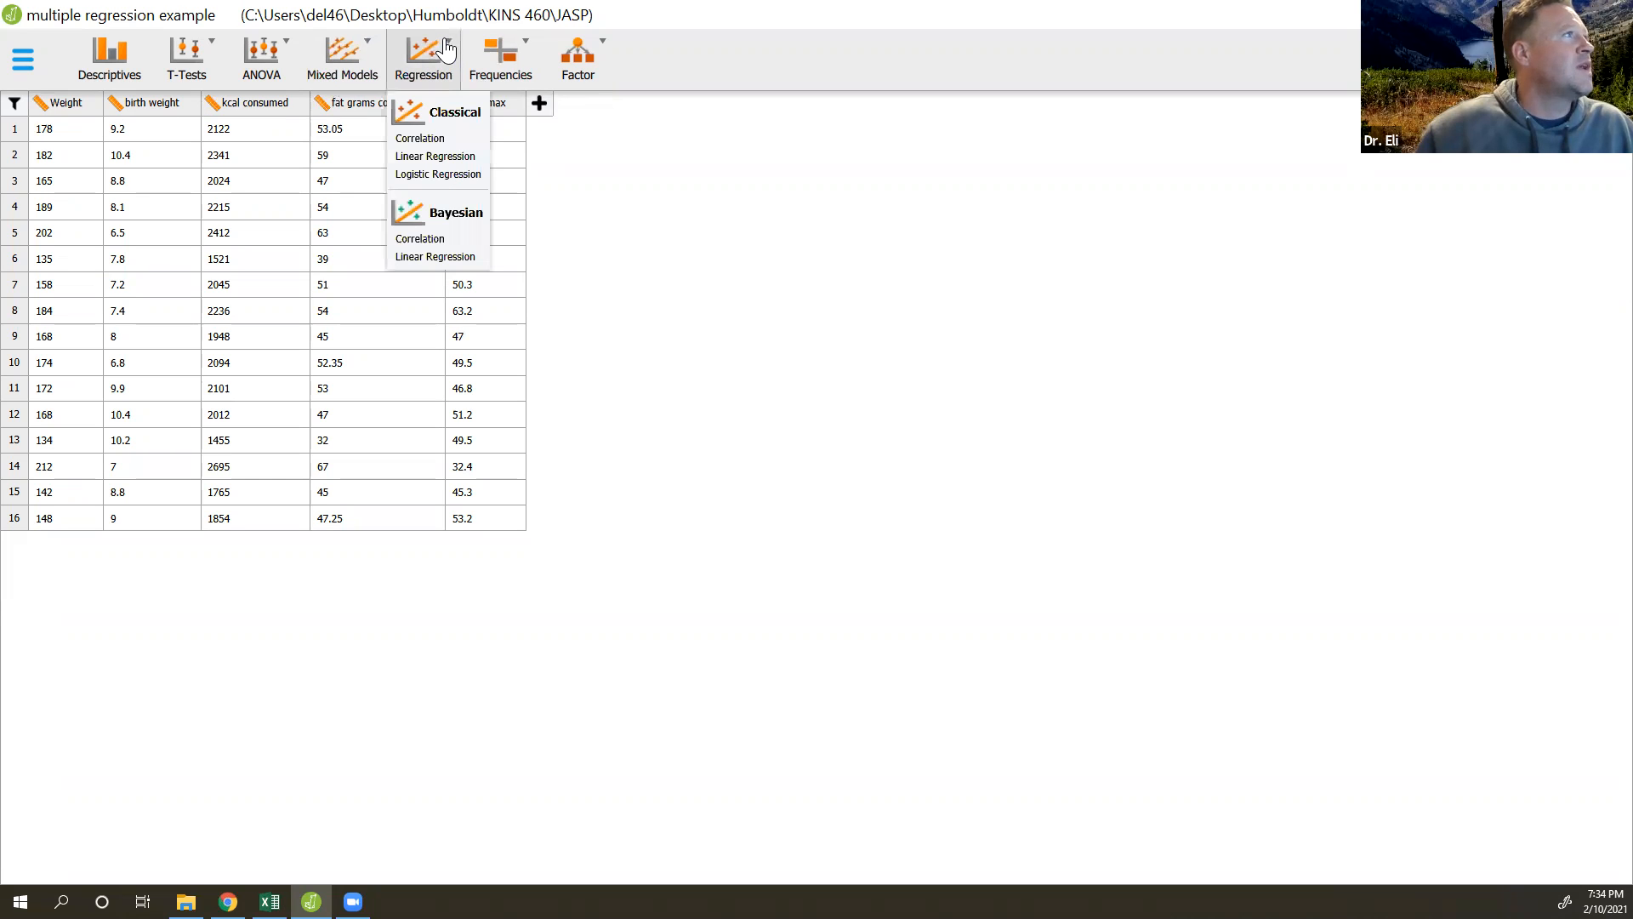
click(448, 164)
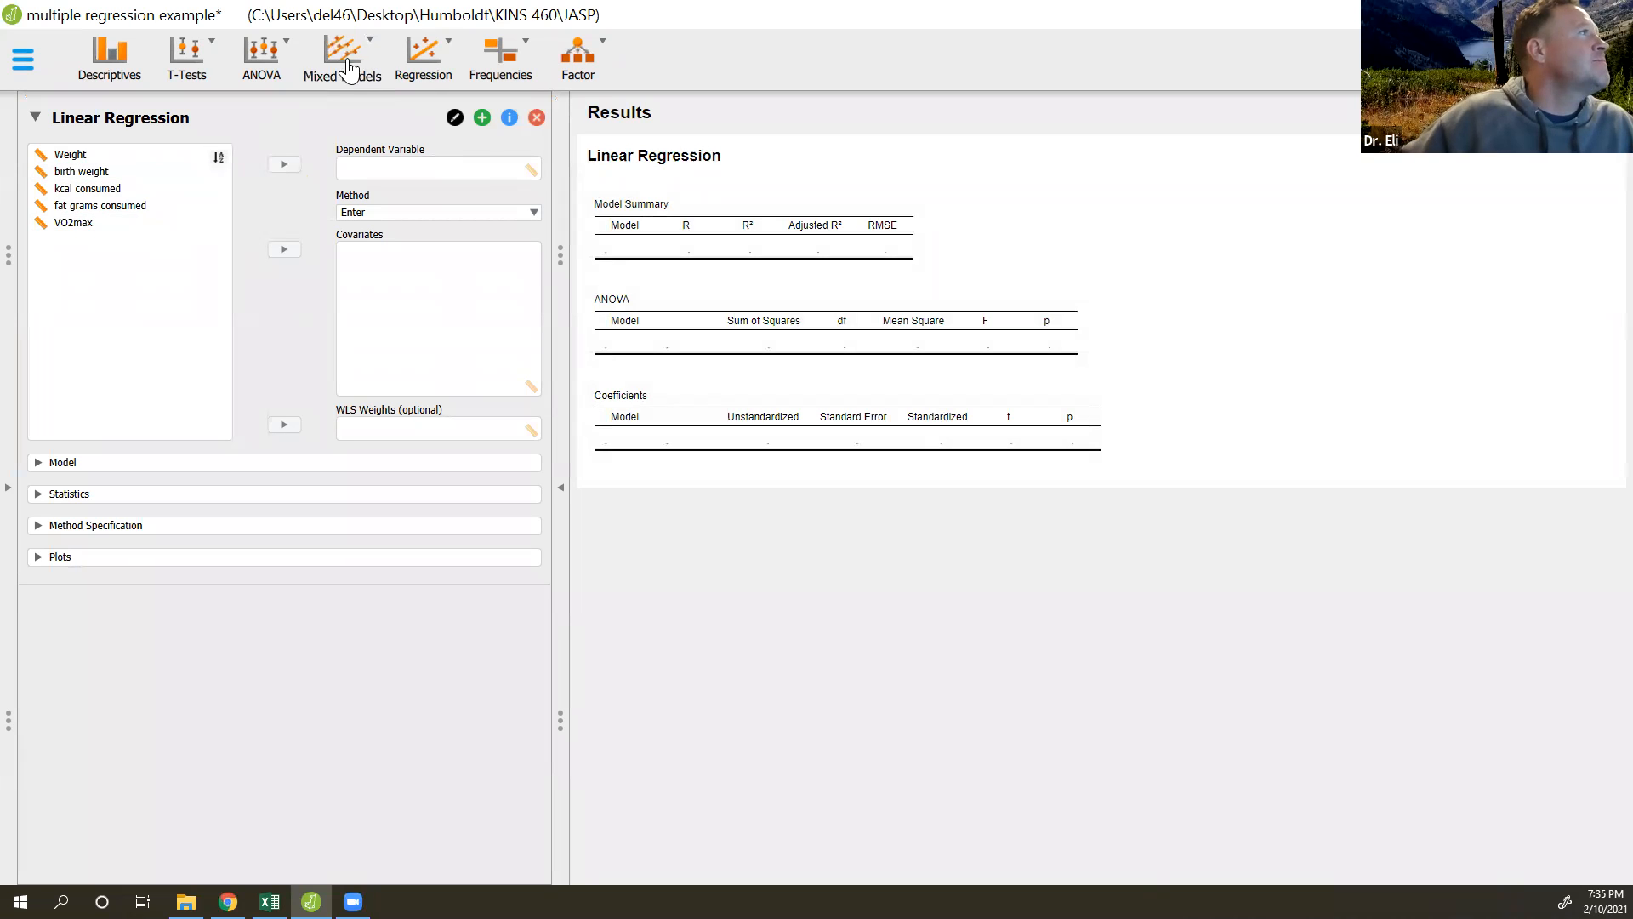
click(447, 66)
click(436, 159)
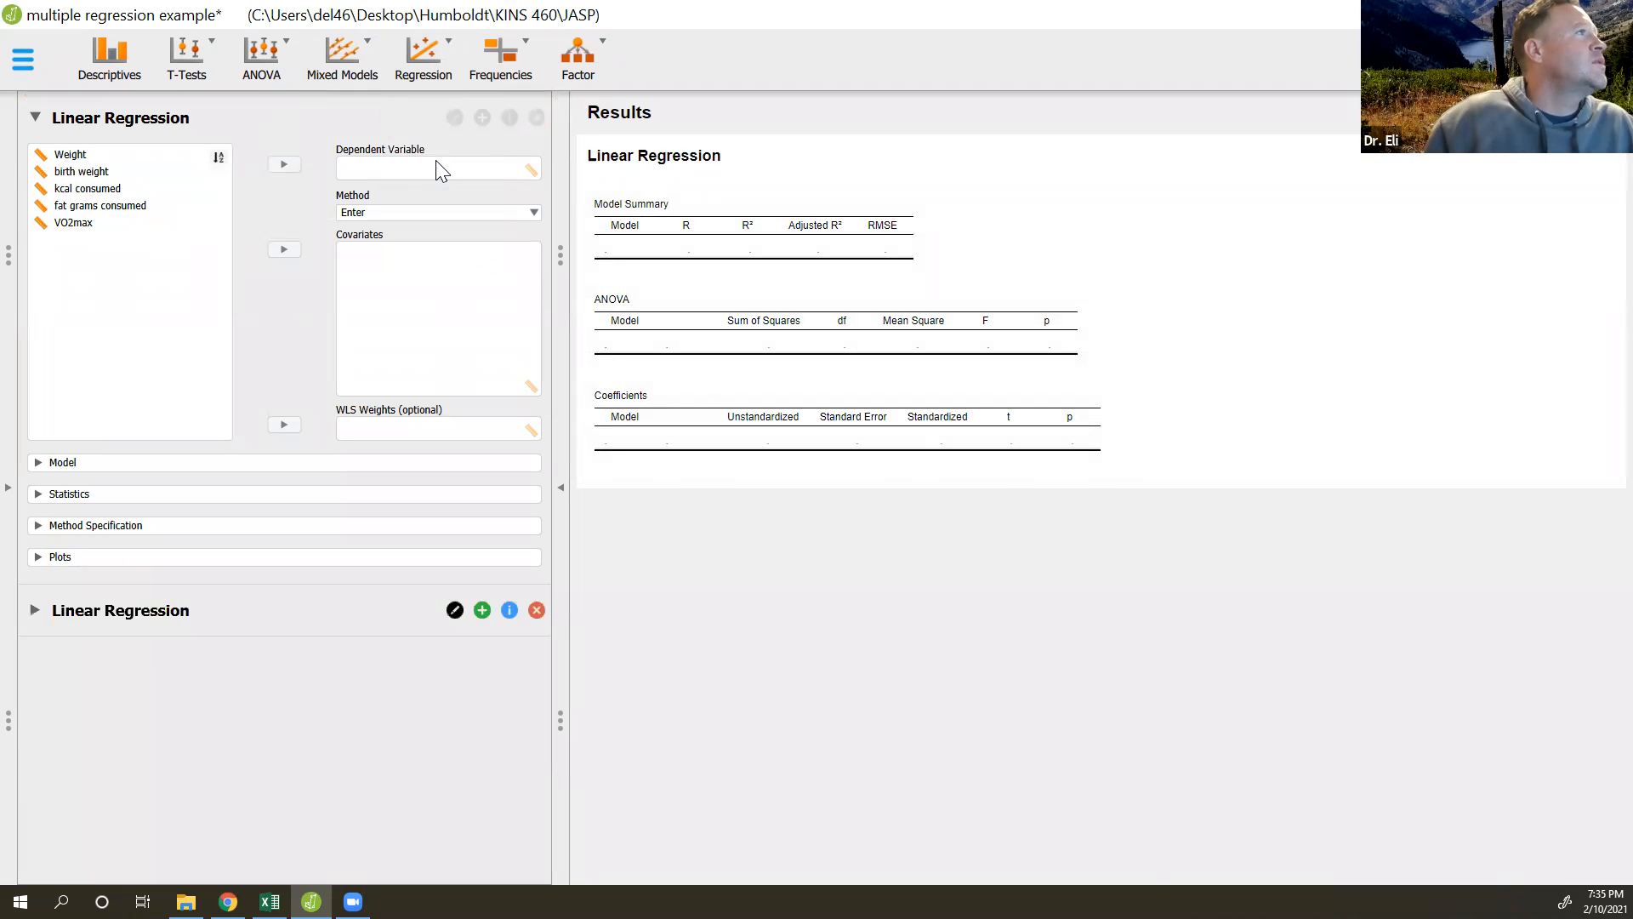
click(124, 161)
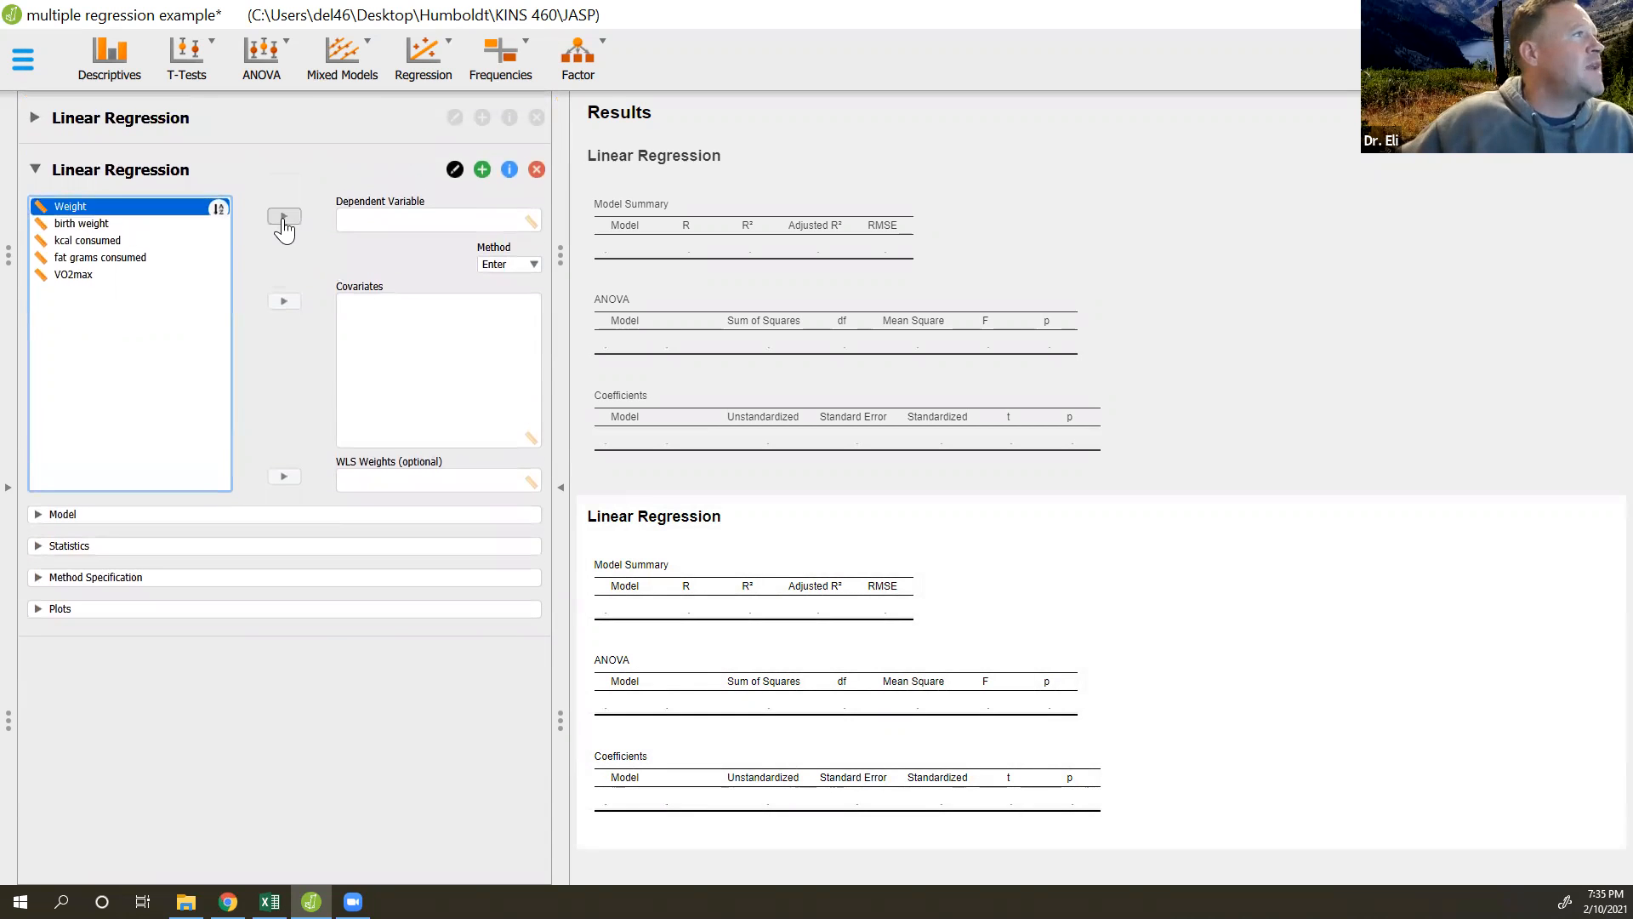
click(284, 217)
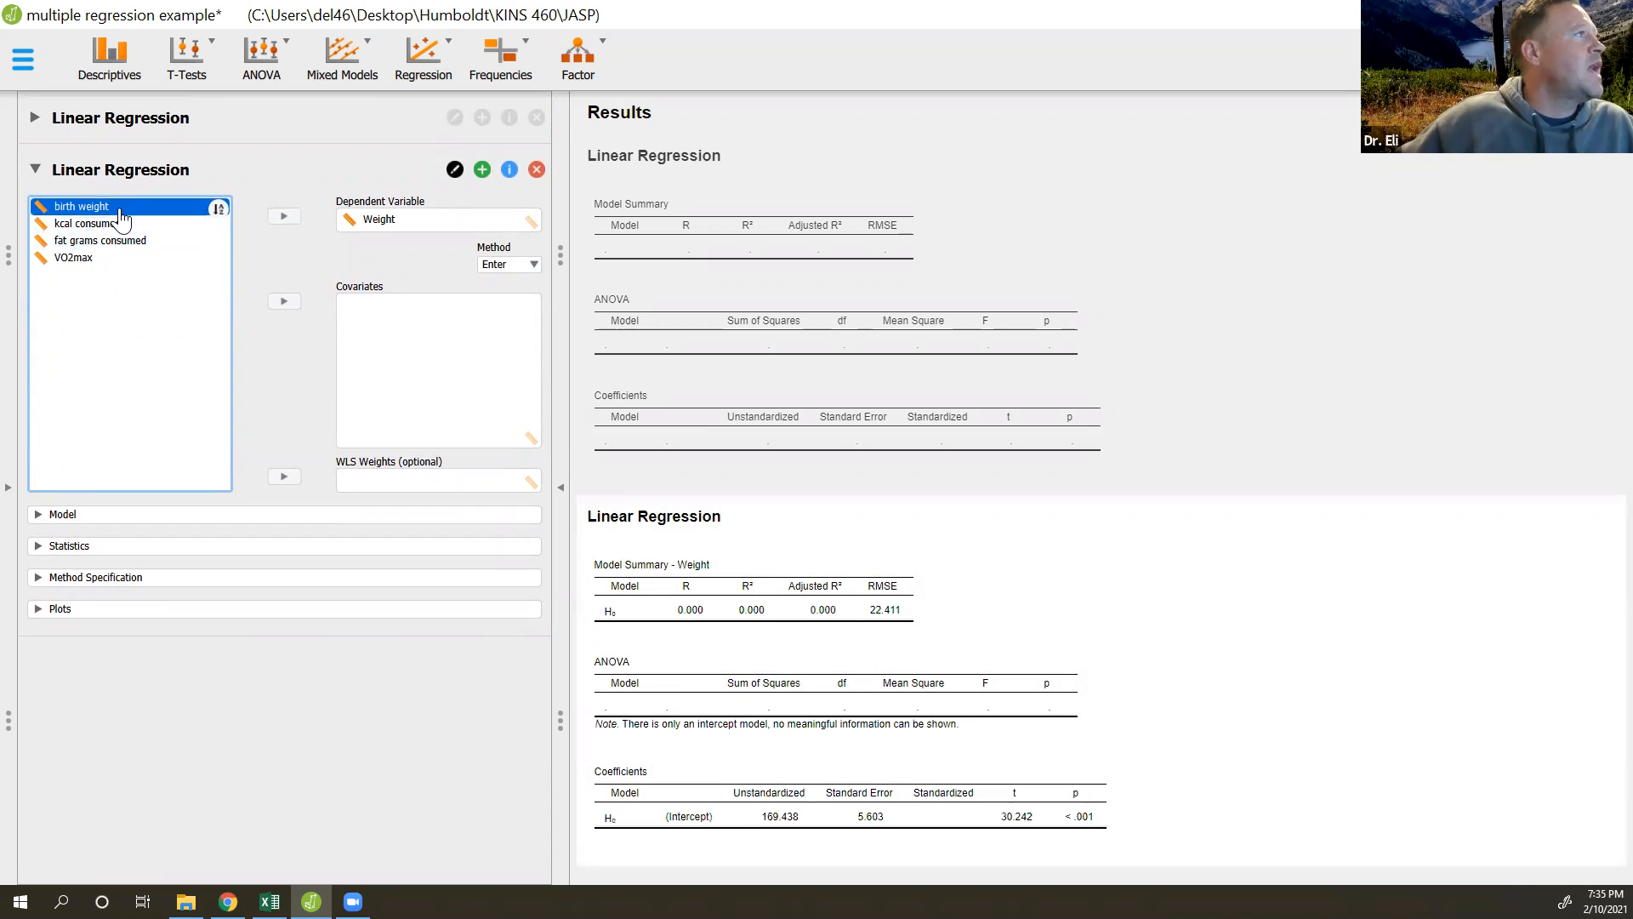
click(282, 305)
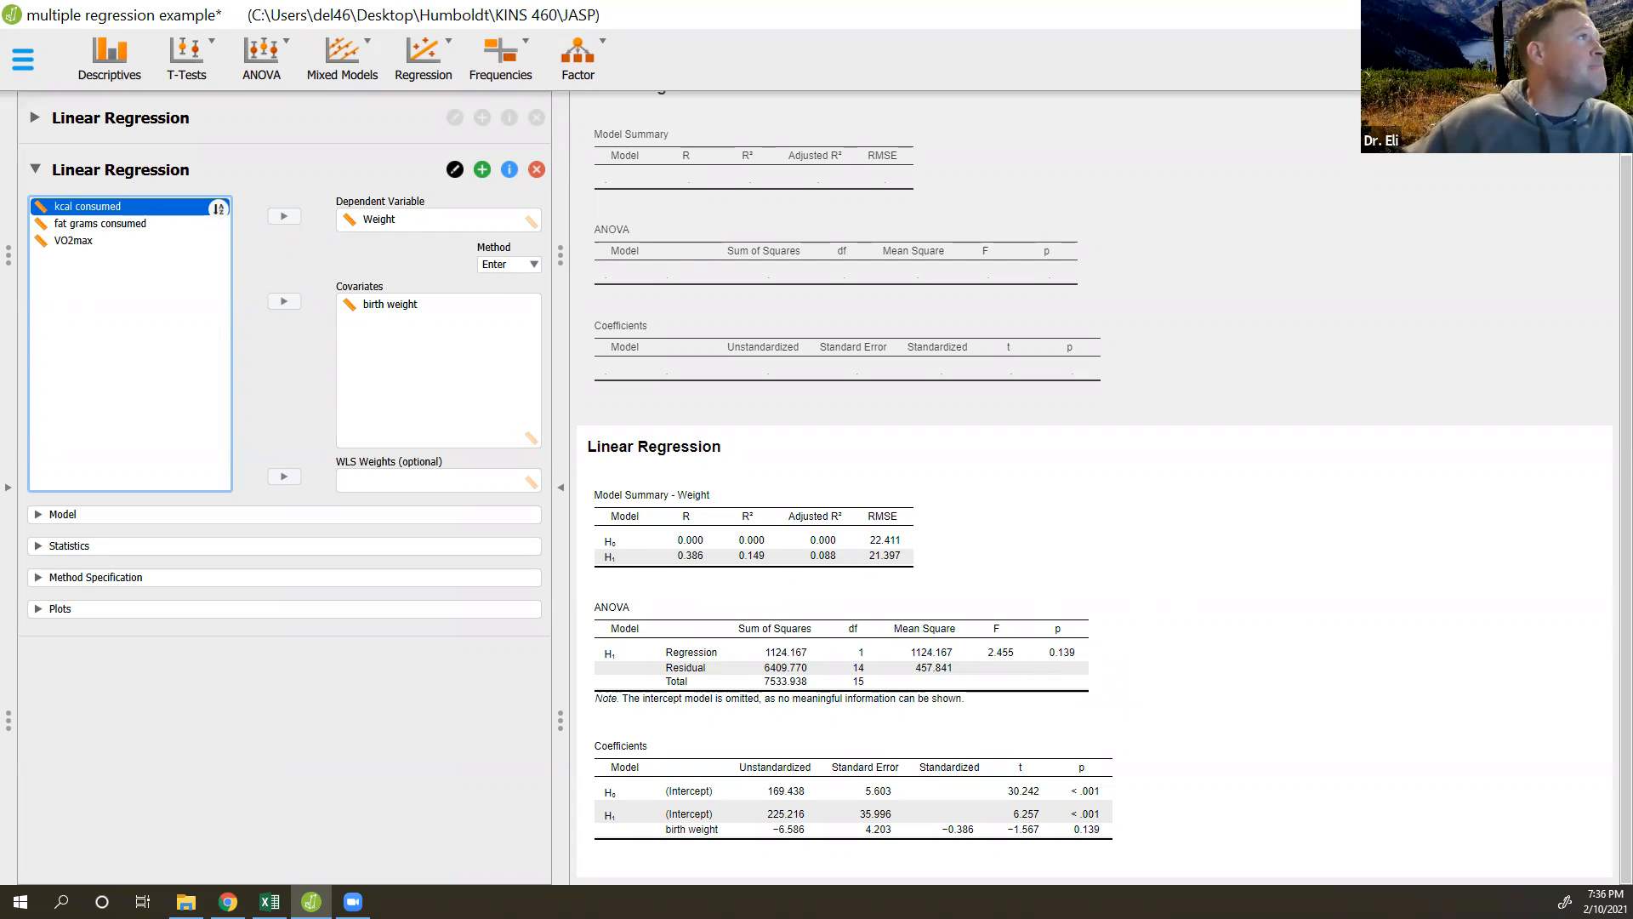
click(444, 56)
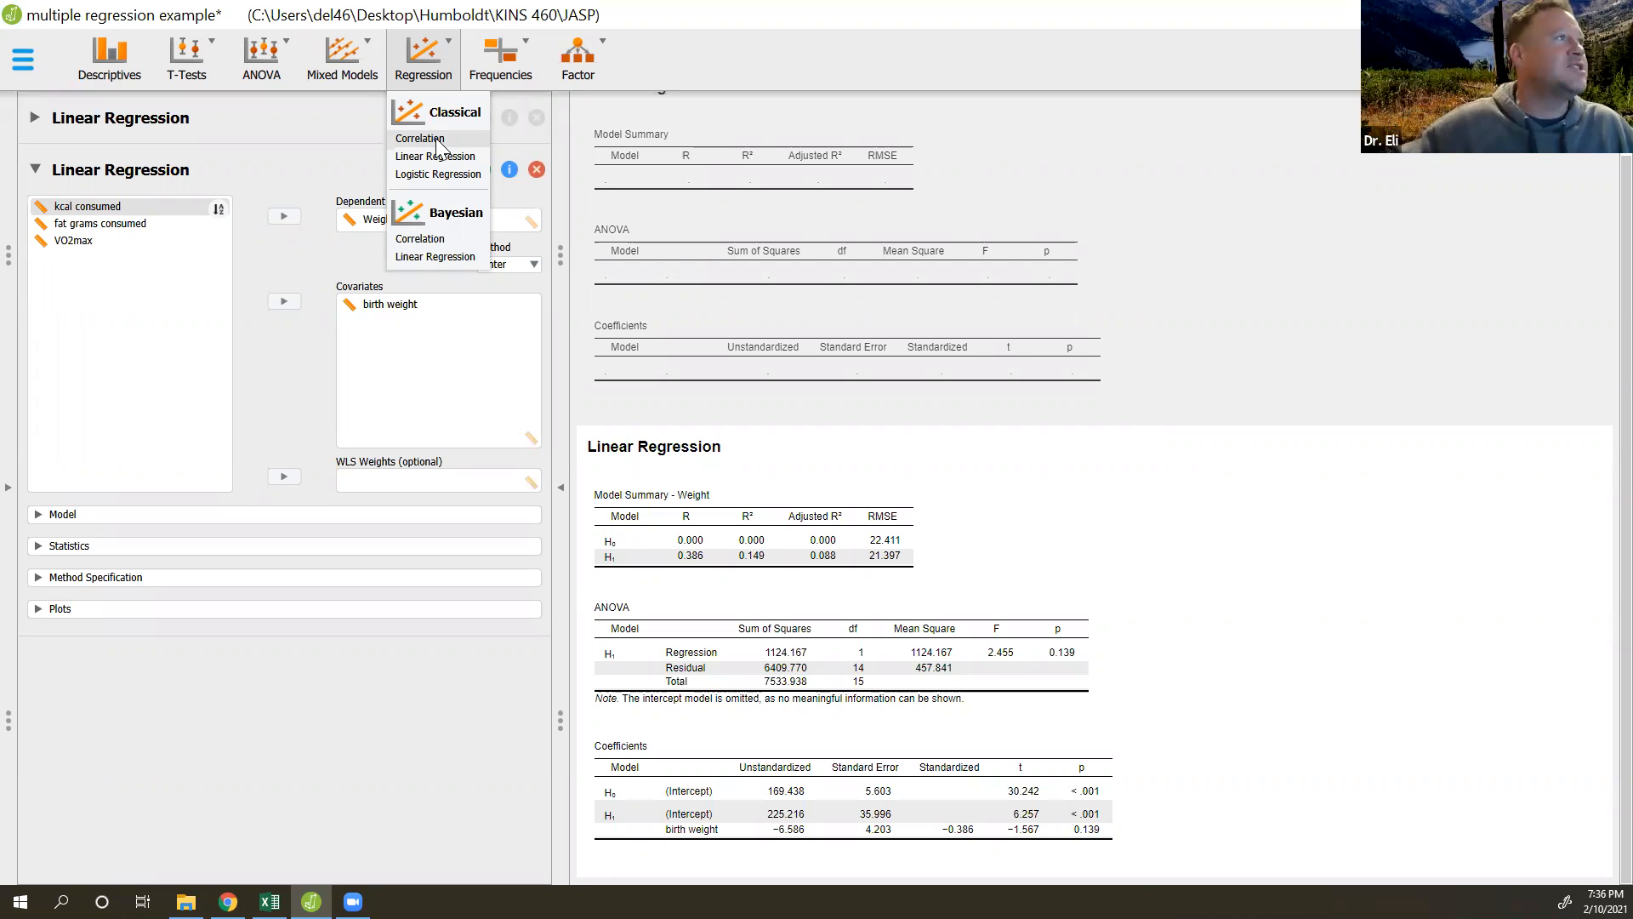
click(975, 109)
Step: Switch to the Excel workbook and examine the kcal consumed, fat grams and VO2max columns and the first few data rows
click(270, 901)
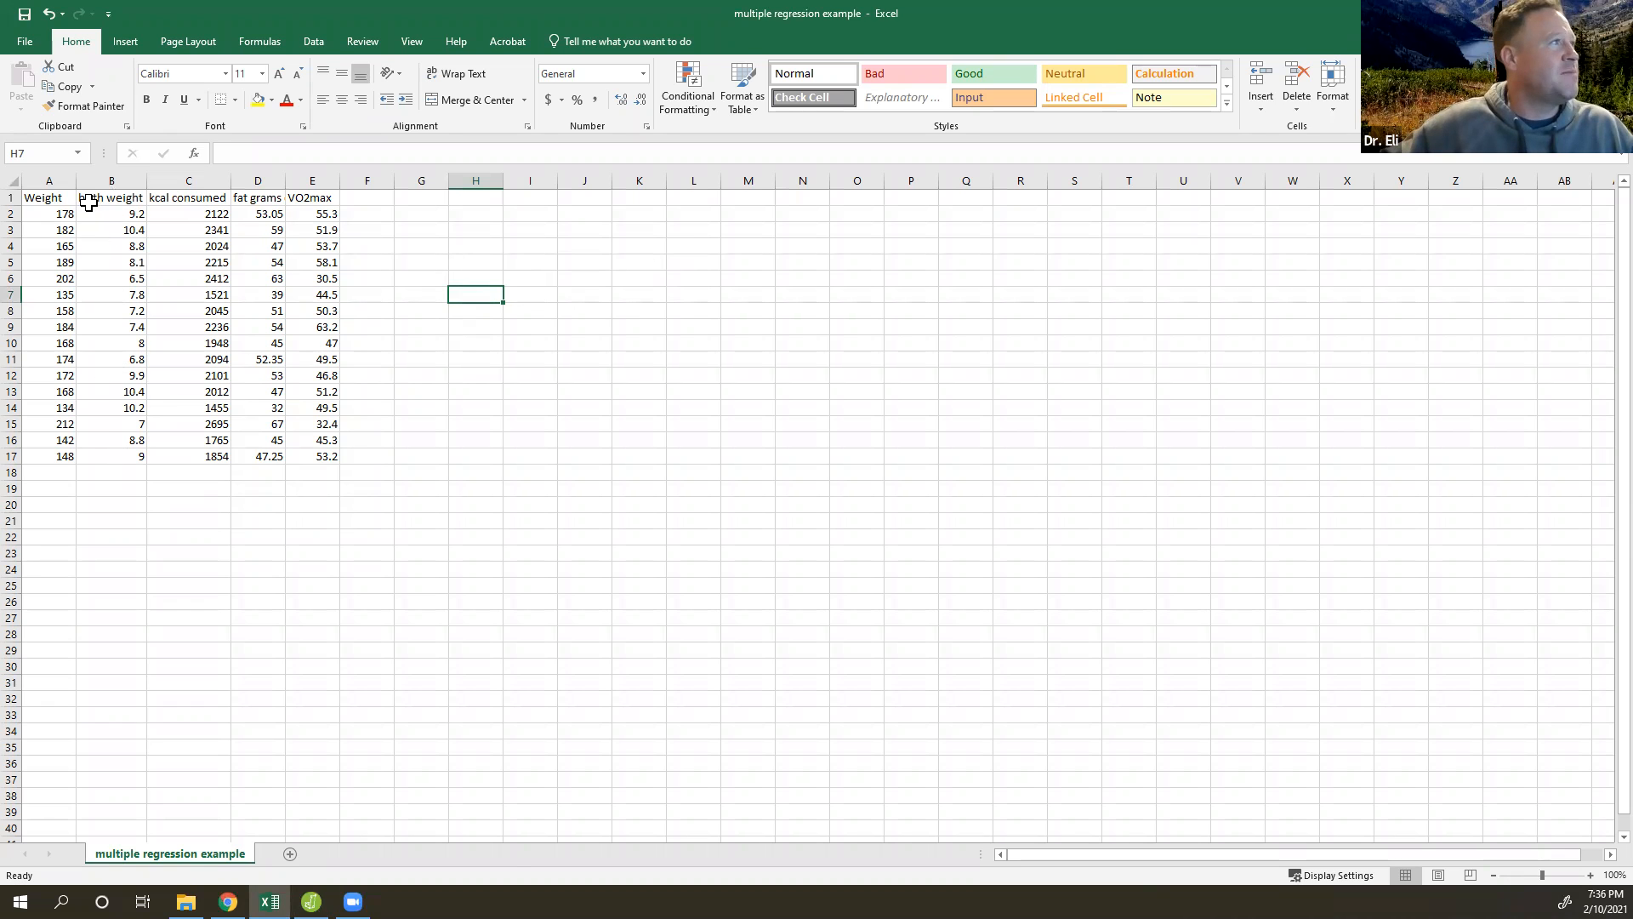
click(208, 198)
click(216, 218)
key(ctrl+Down)
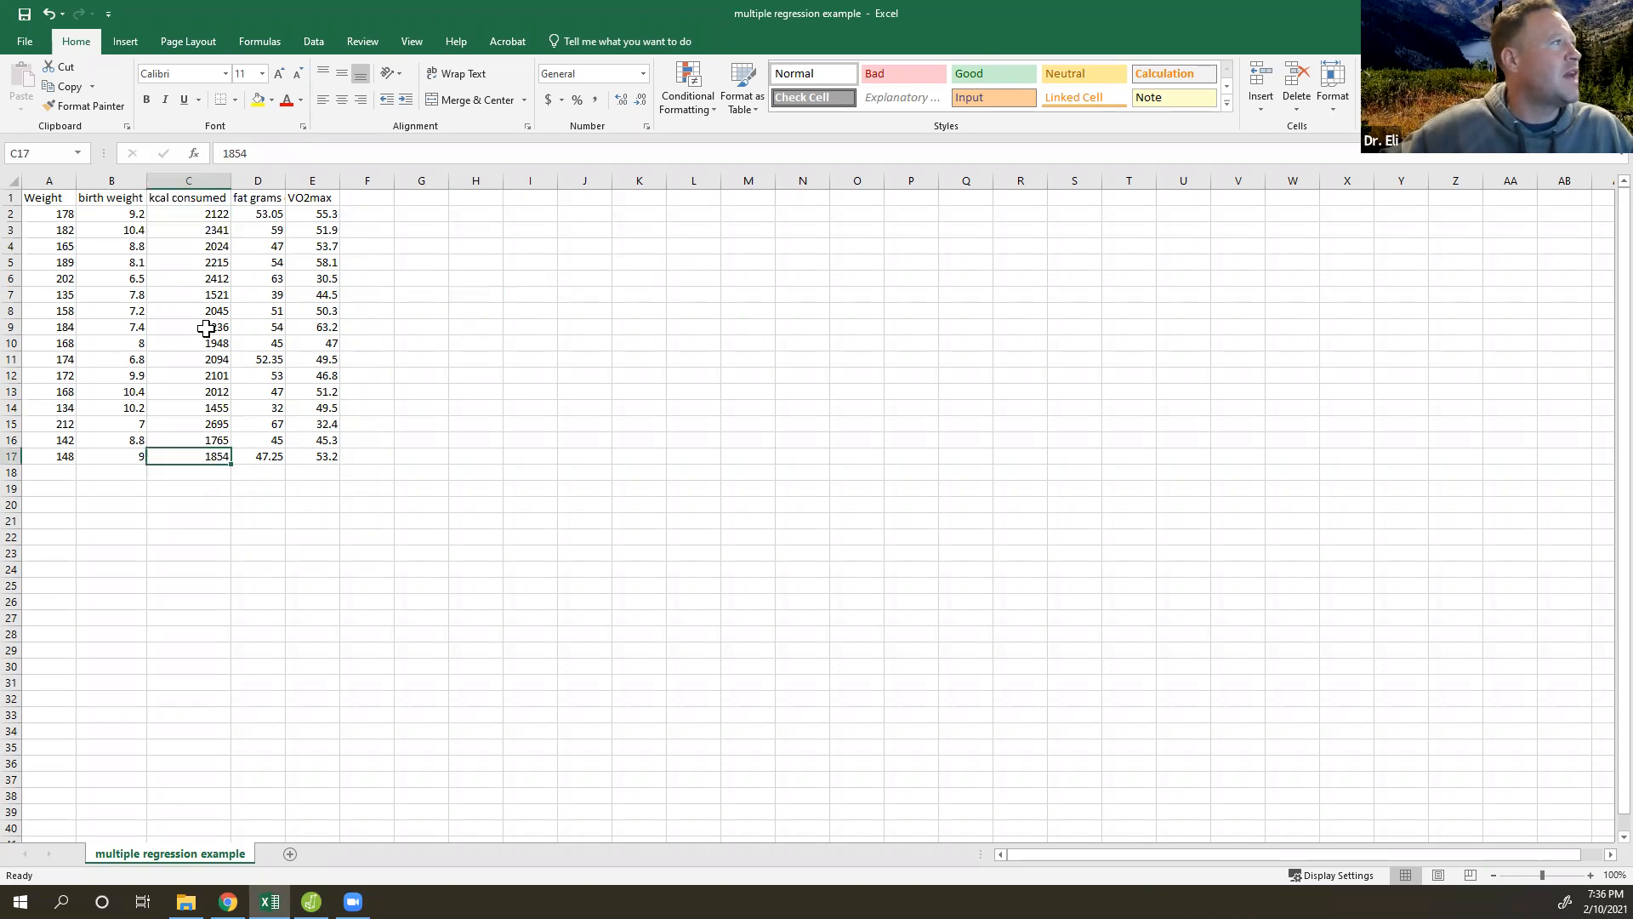
click(11, 213)
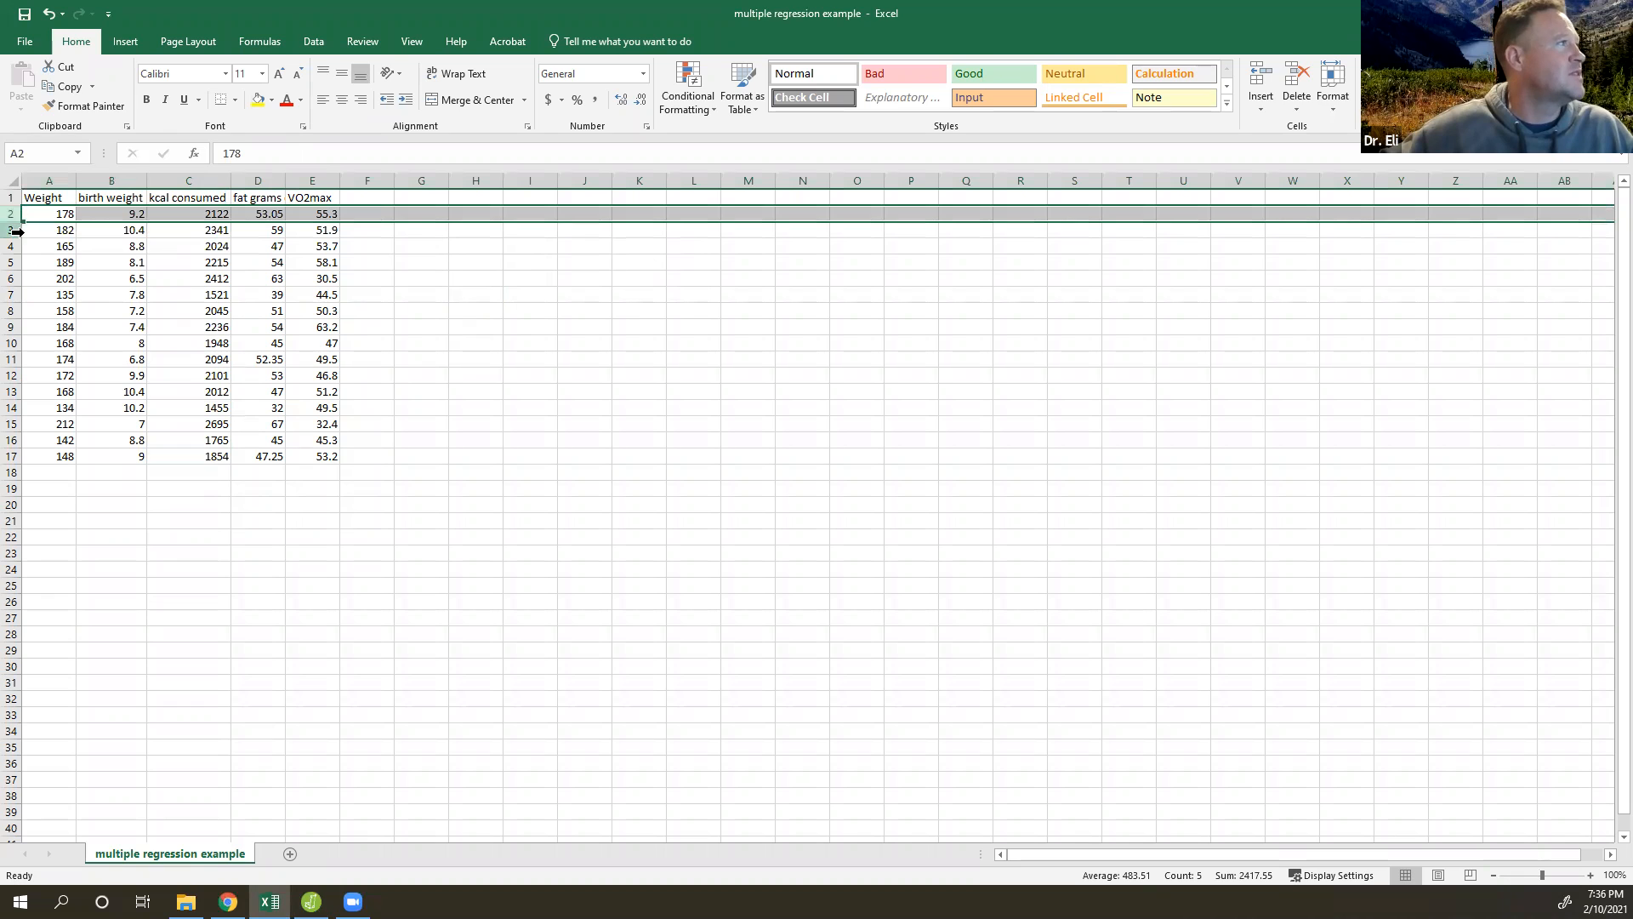
click(15, 230)
click(12, 246)
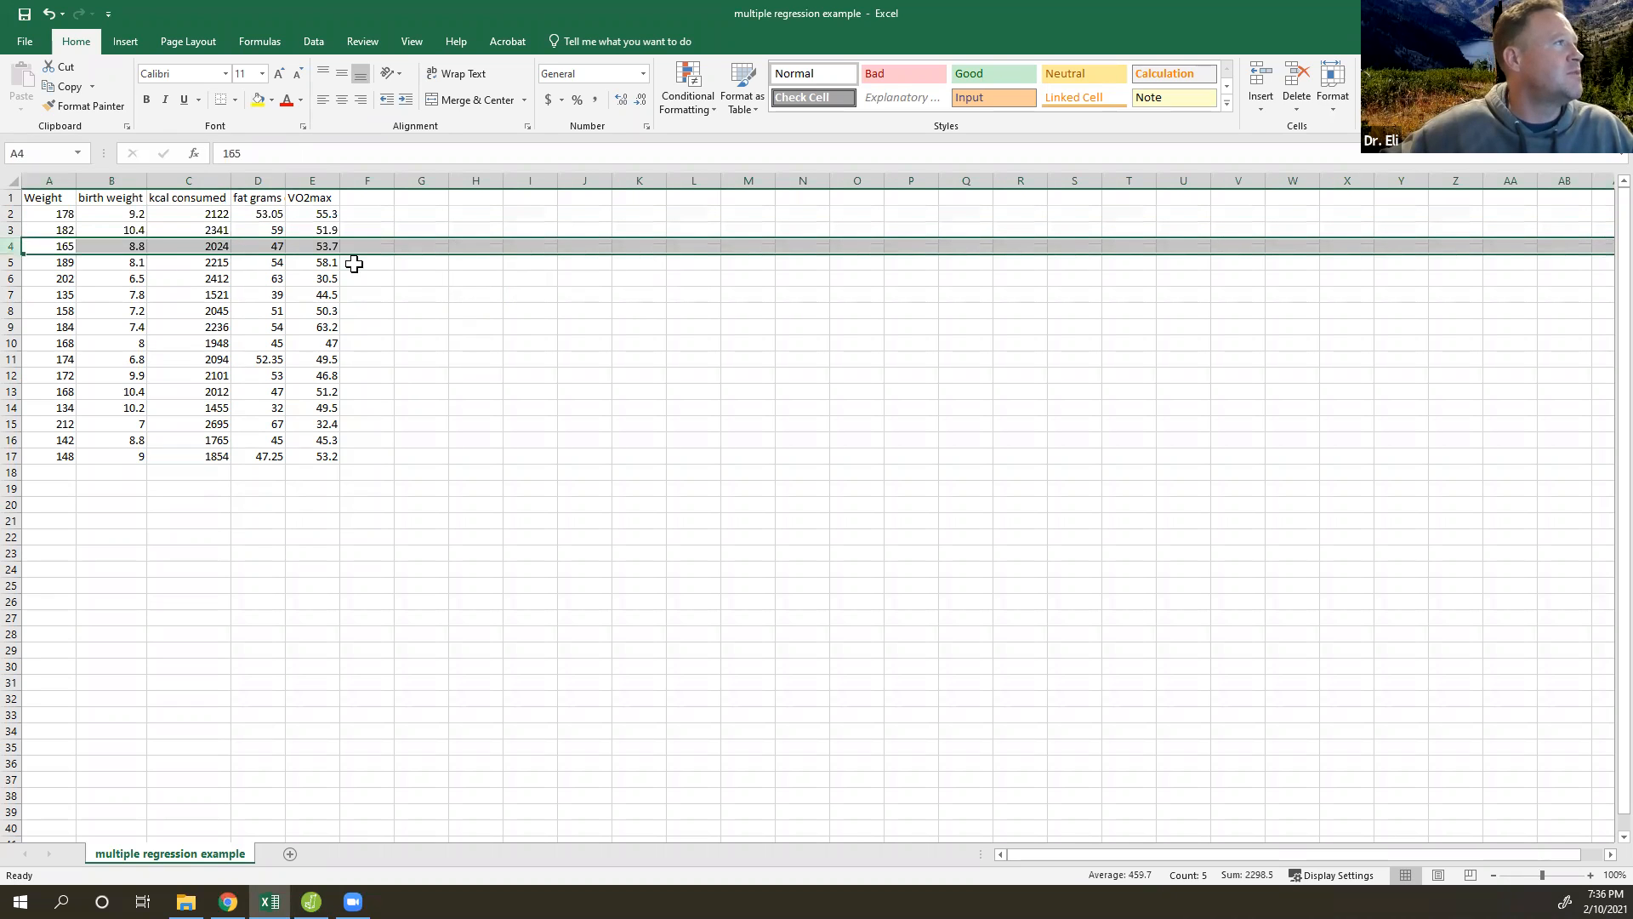
click(461, 265)
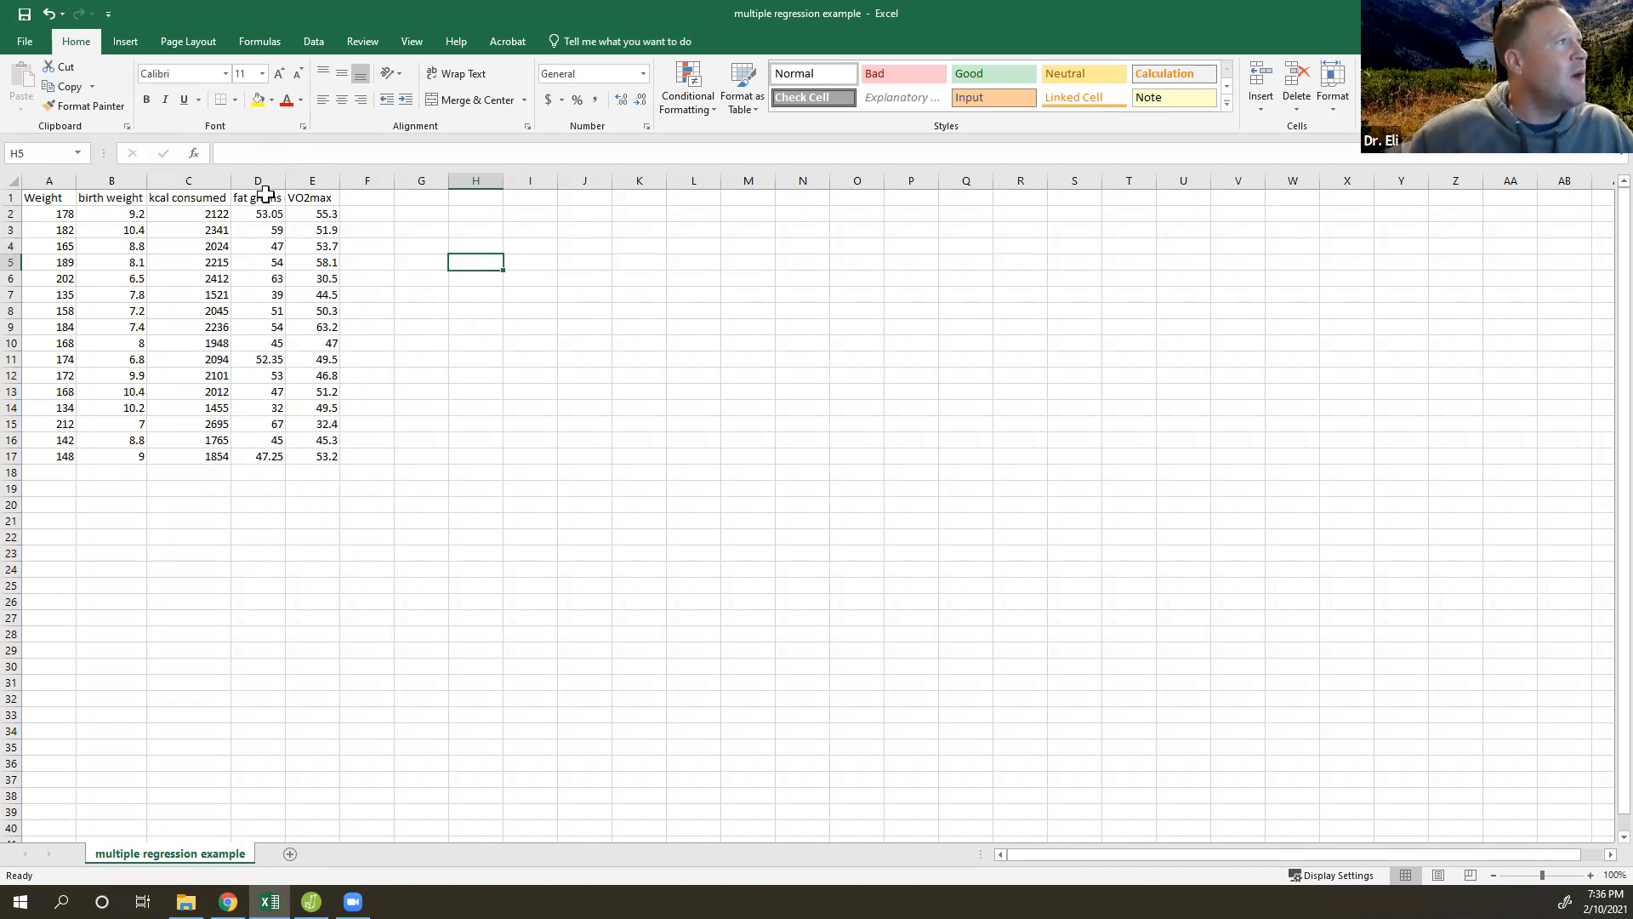
click(265, 194)
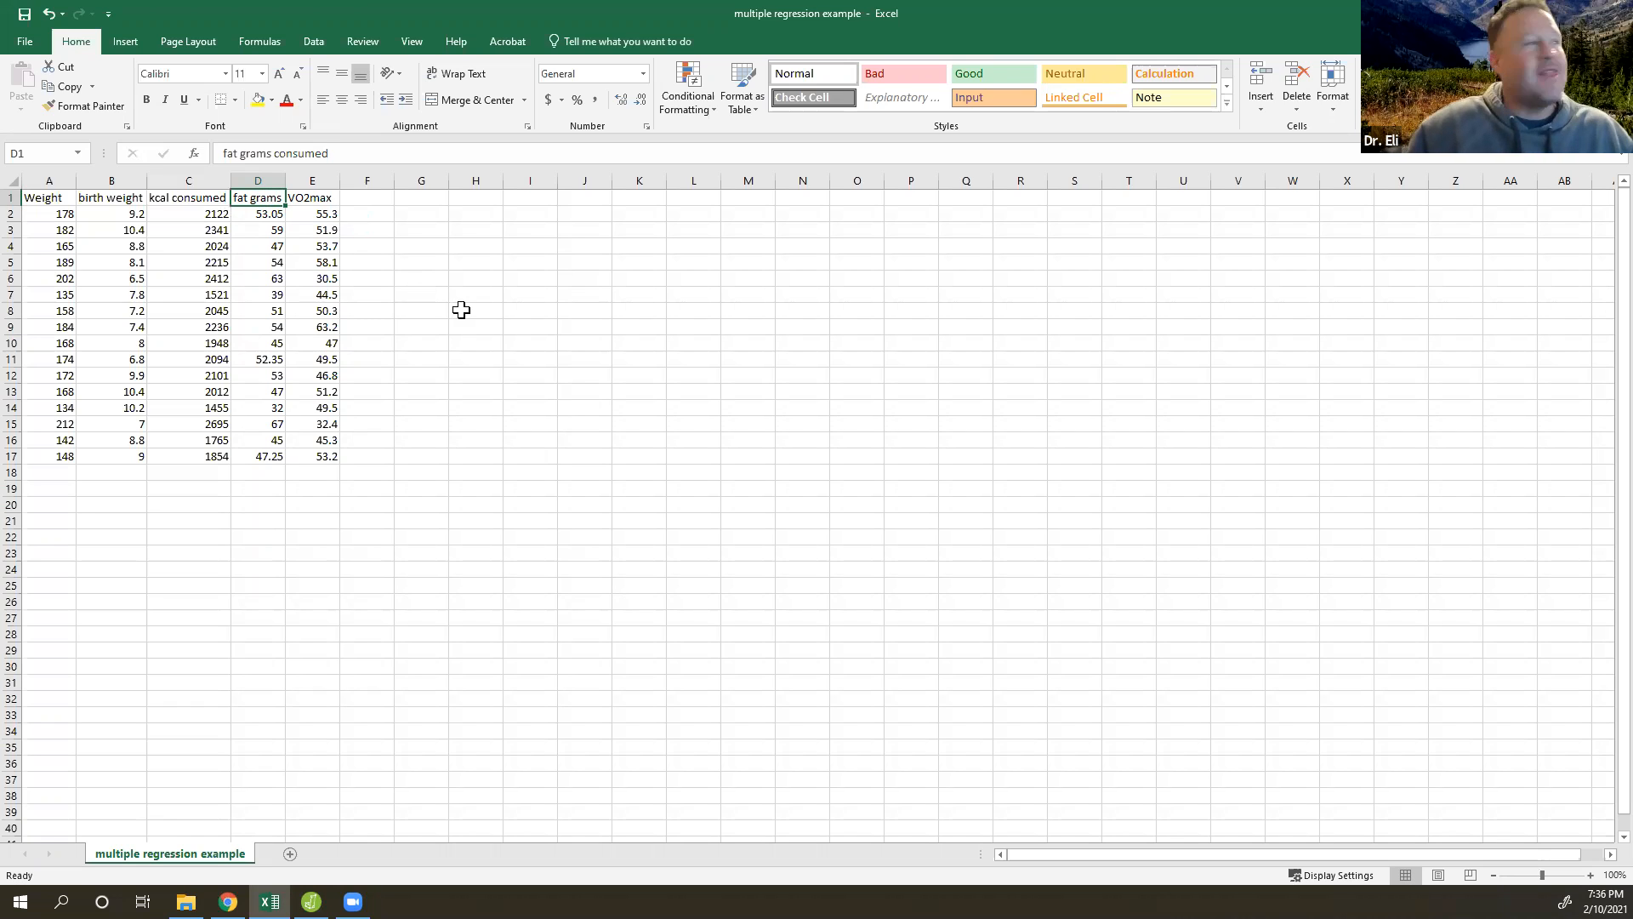
click(290, 205)
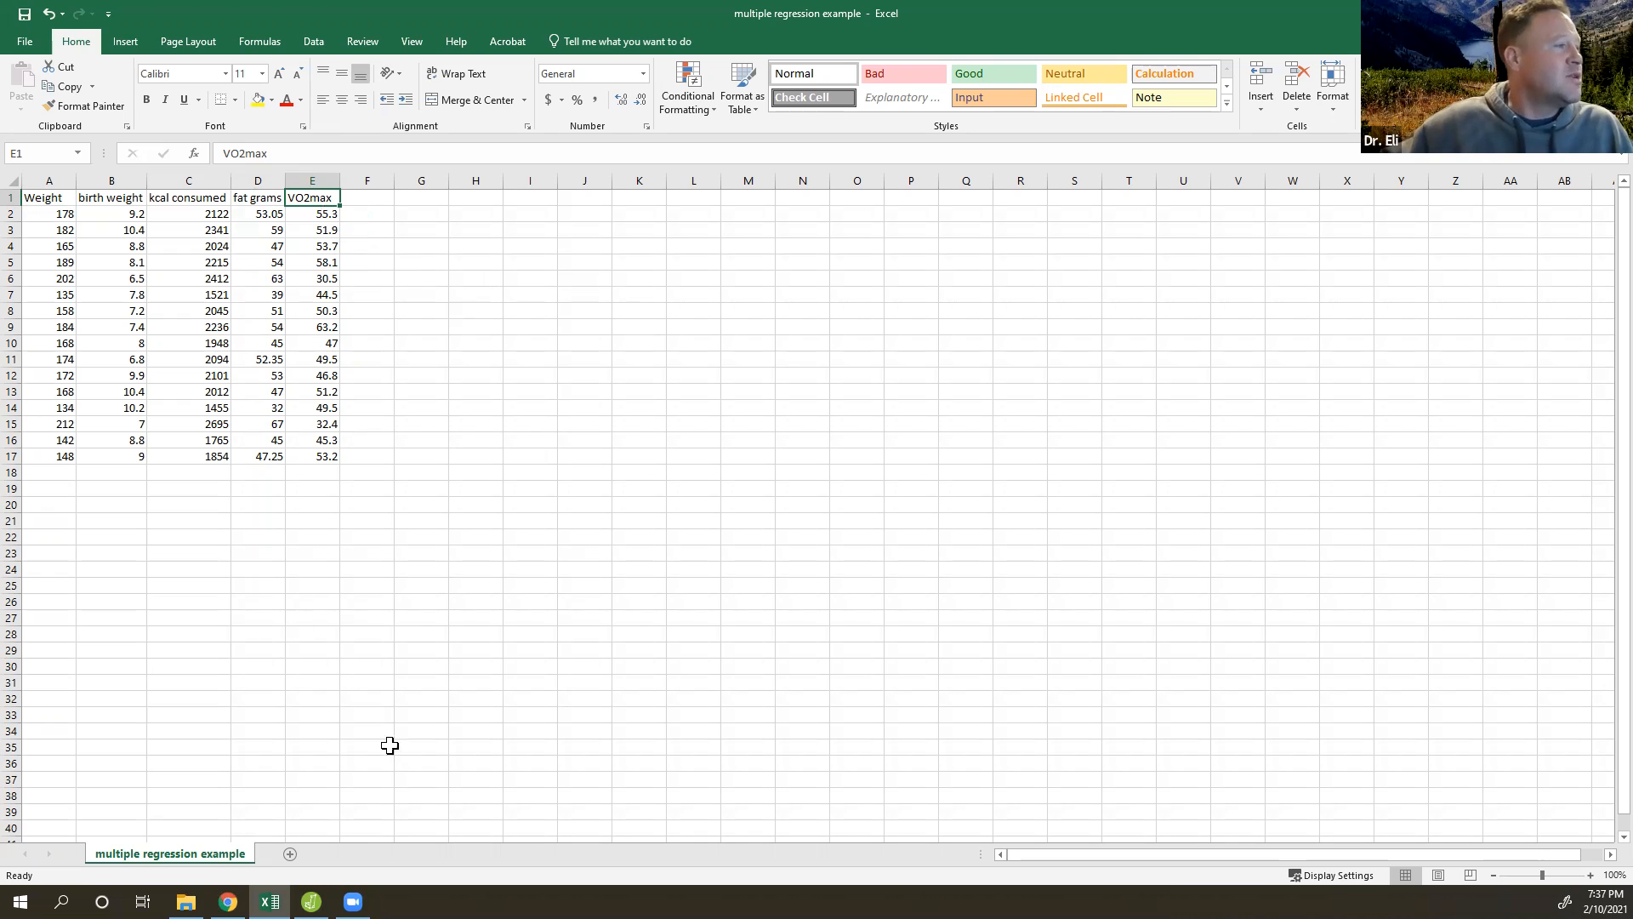
Step: Return to JASP and remove both linear regression analyses
click(311, 902)
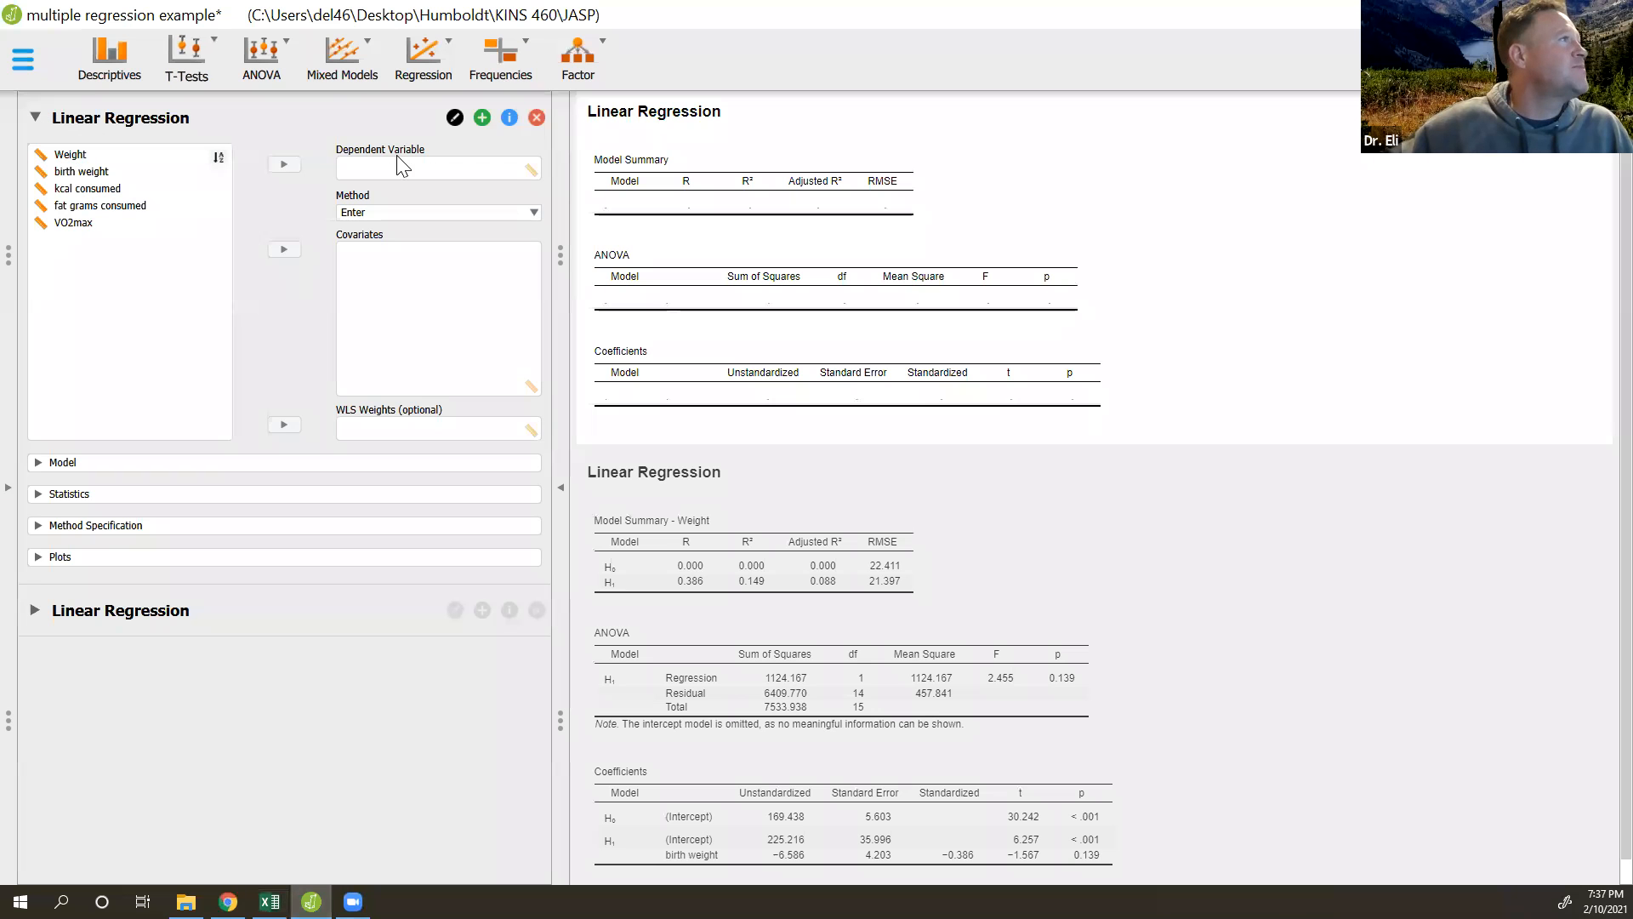
click(536, 119)
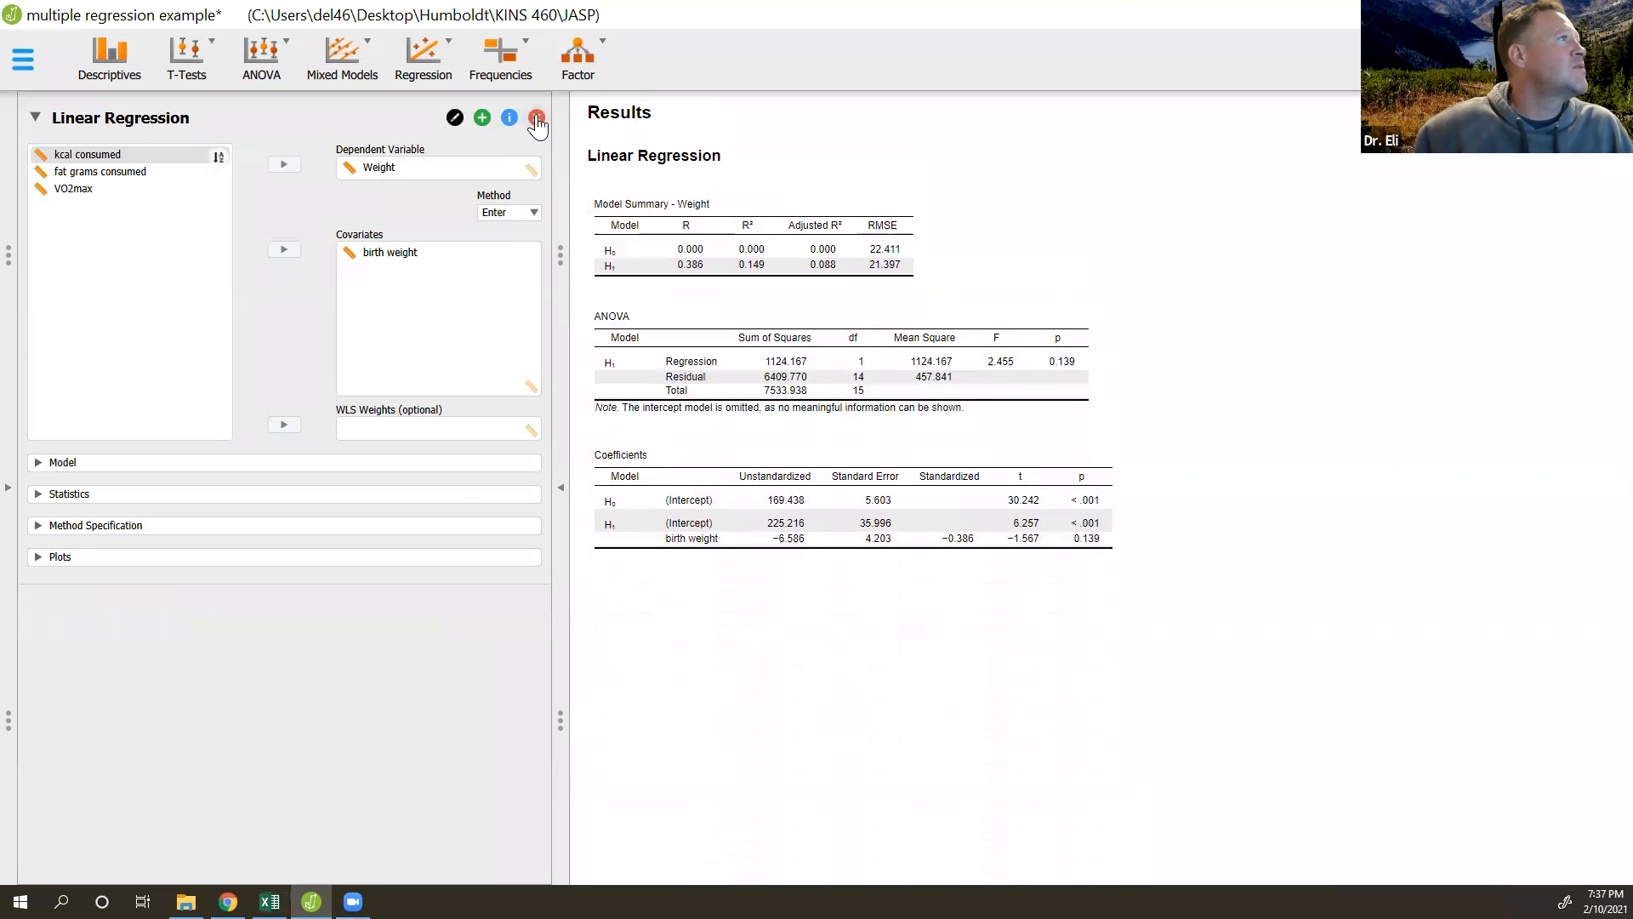
click(537, 118)
click(26, 72)
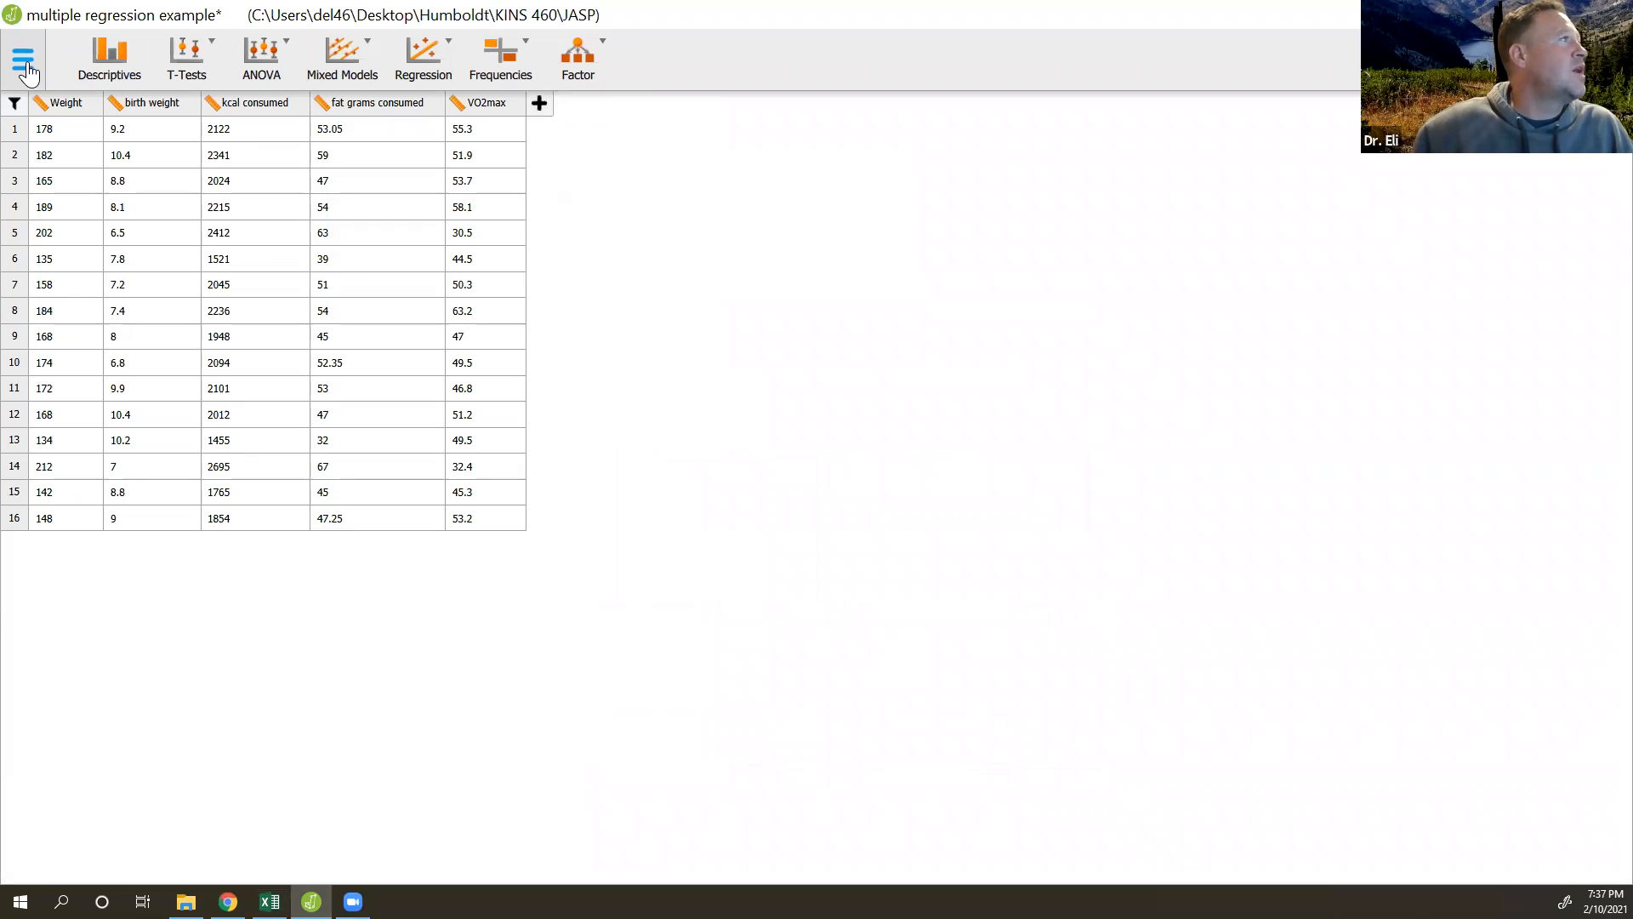
click(54, 204)
click(68, 112)
click(183, 123)
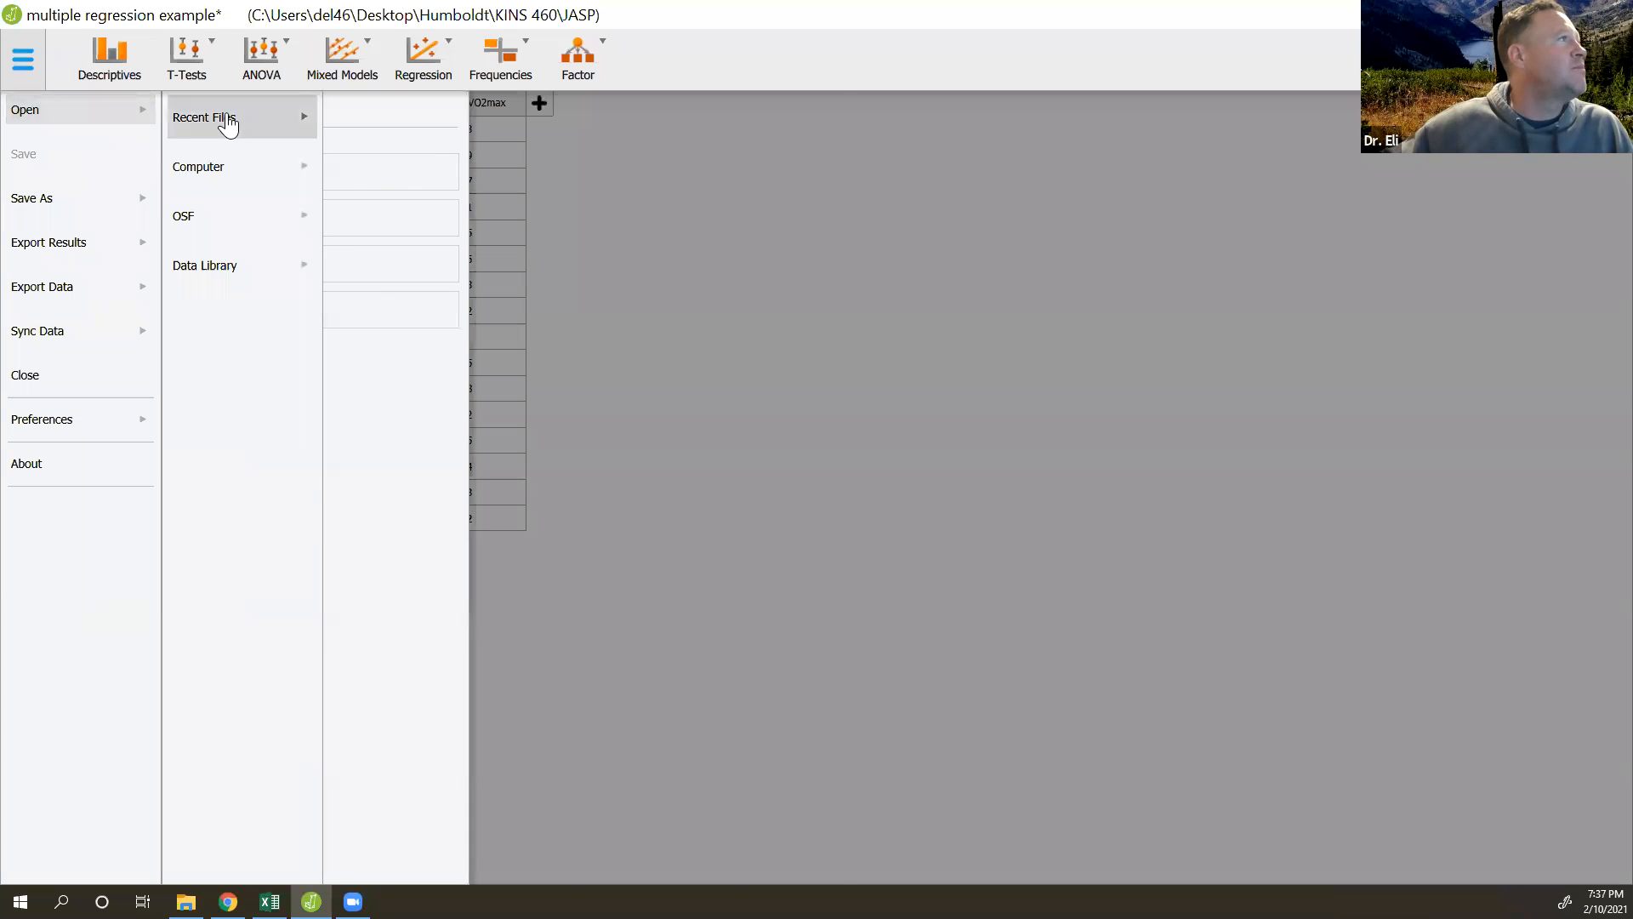
click(233, 166)
click(1081, 317)
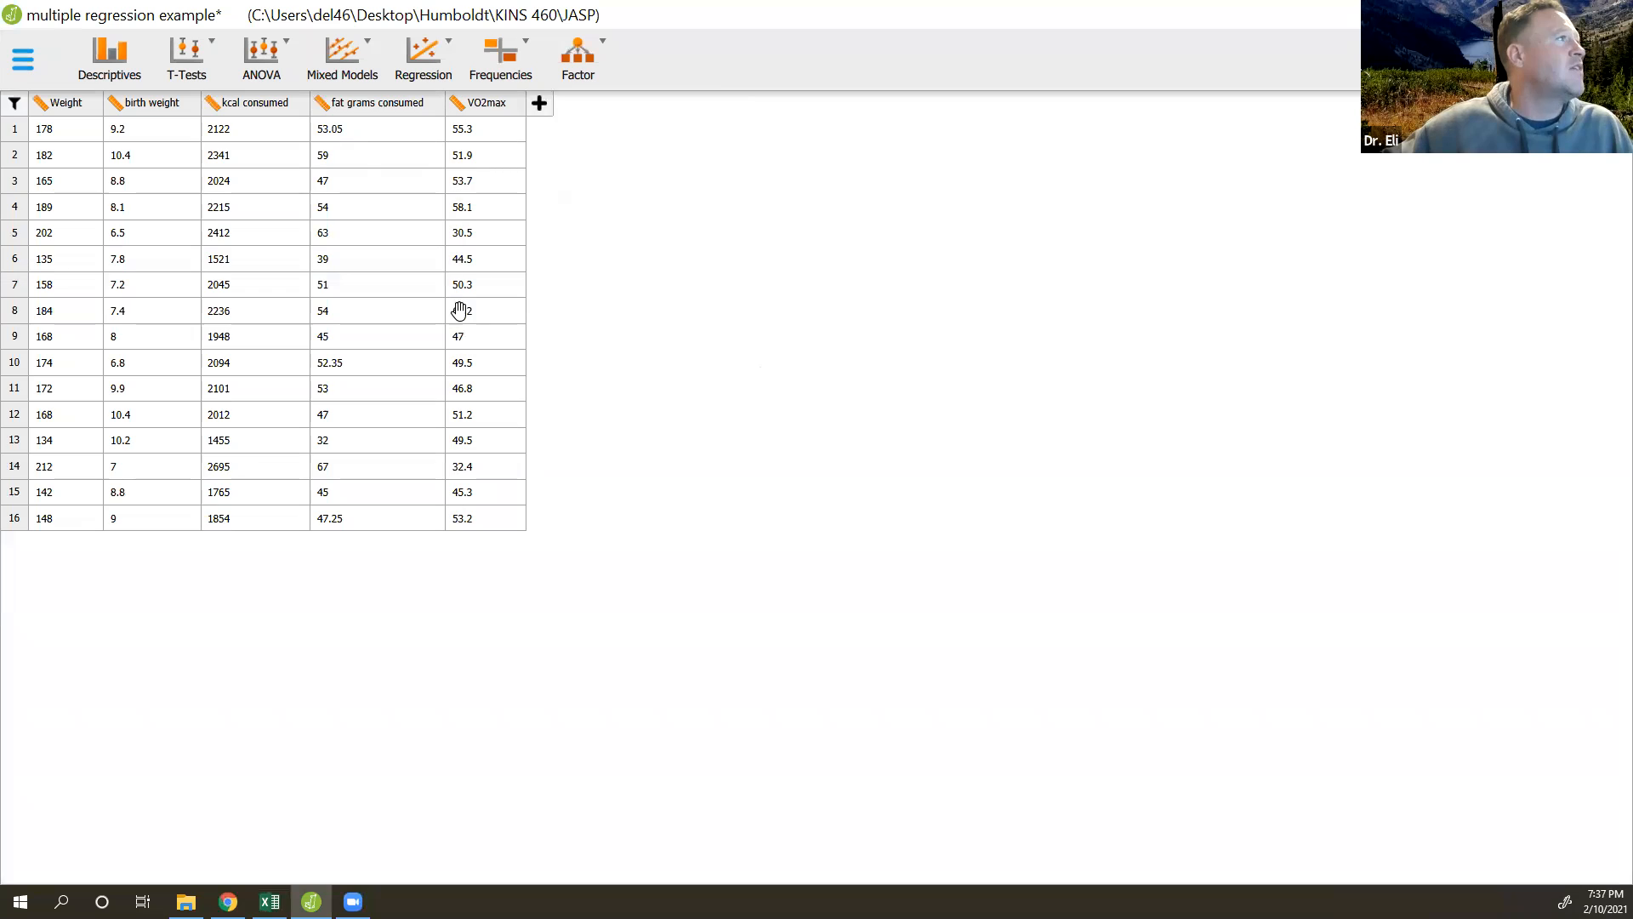
Step: Add a classical linear regression analysis with Weight as the dependent variable
click(423, 58)
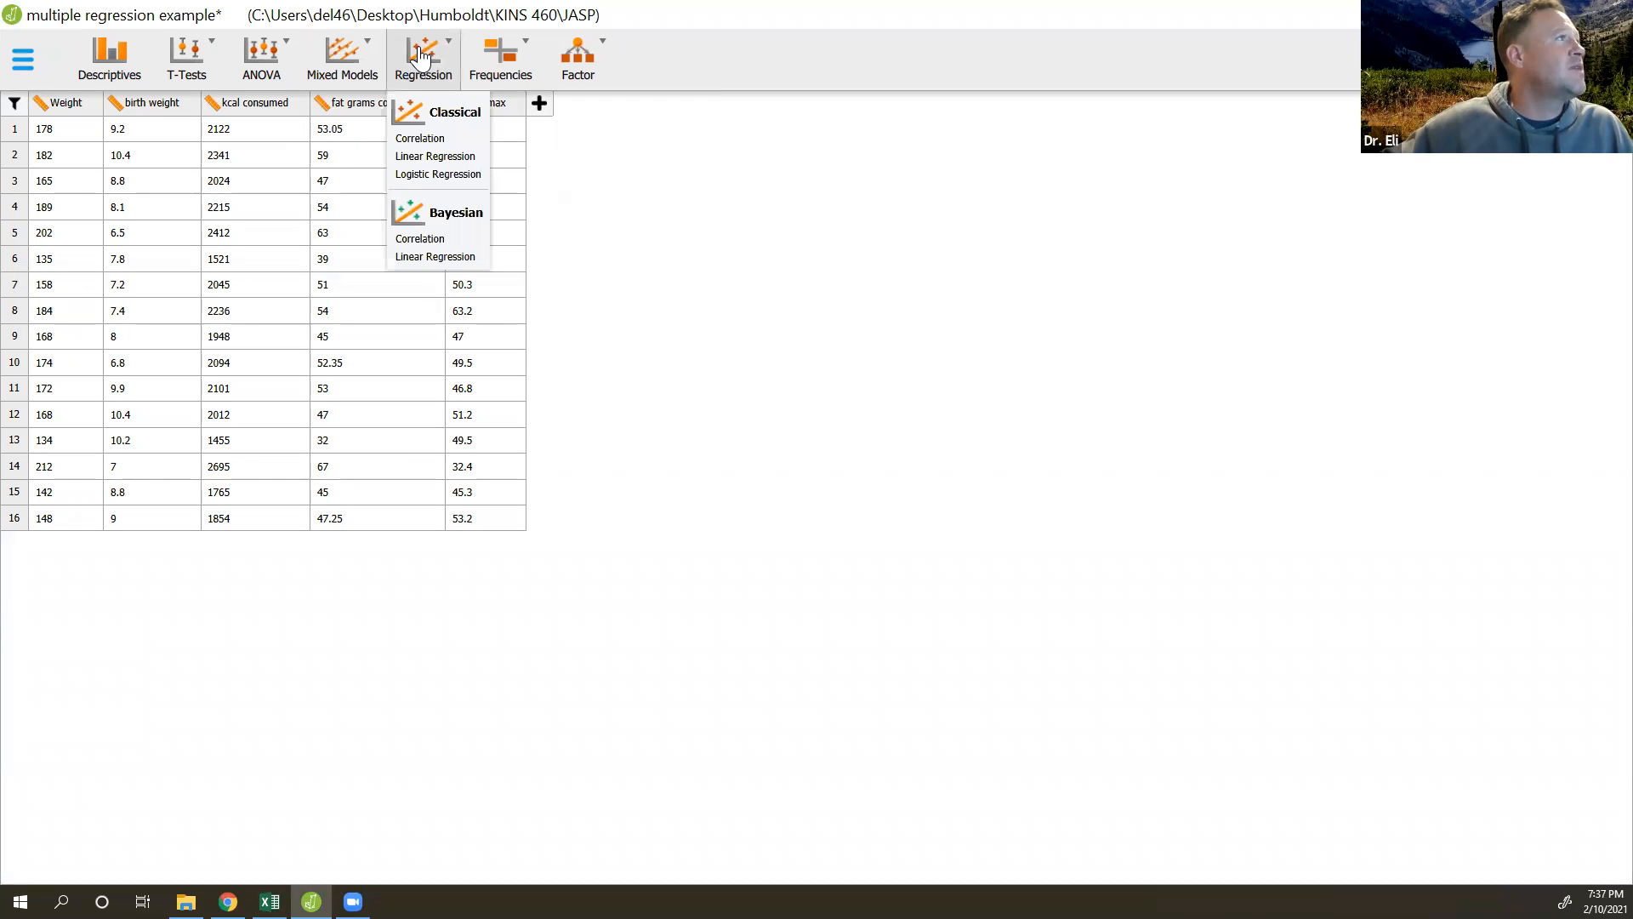
click(441, 156)
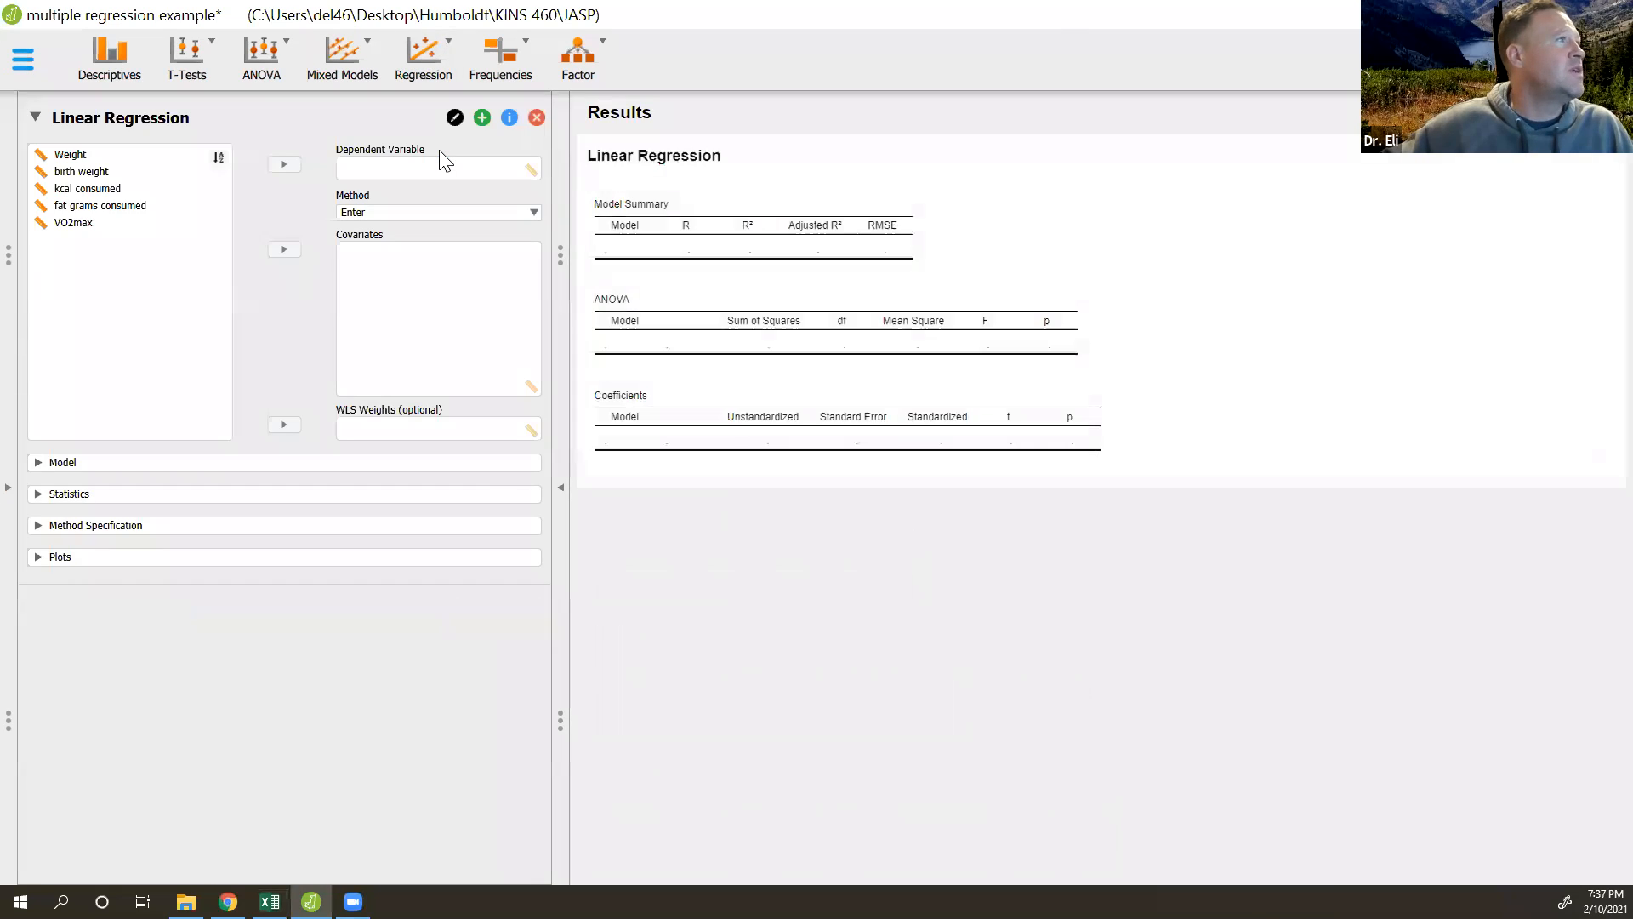
click(110, 155)
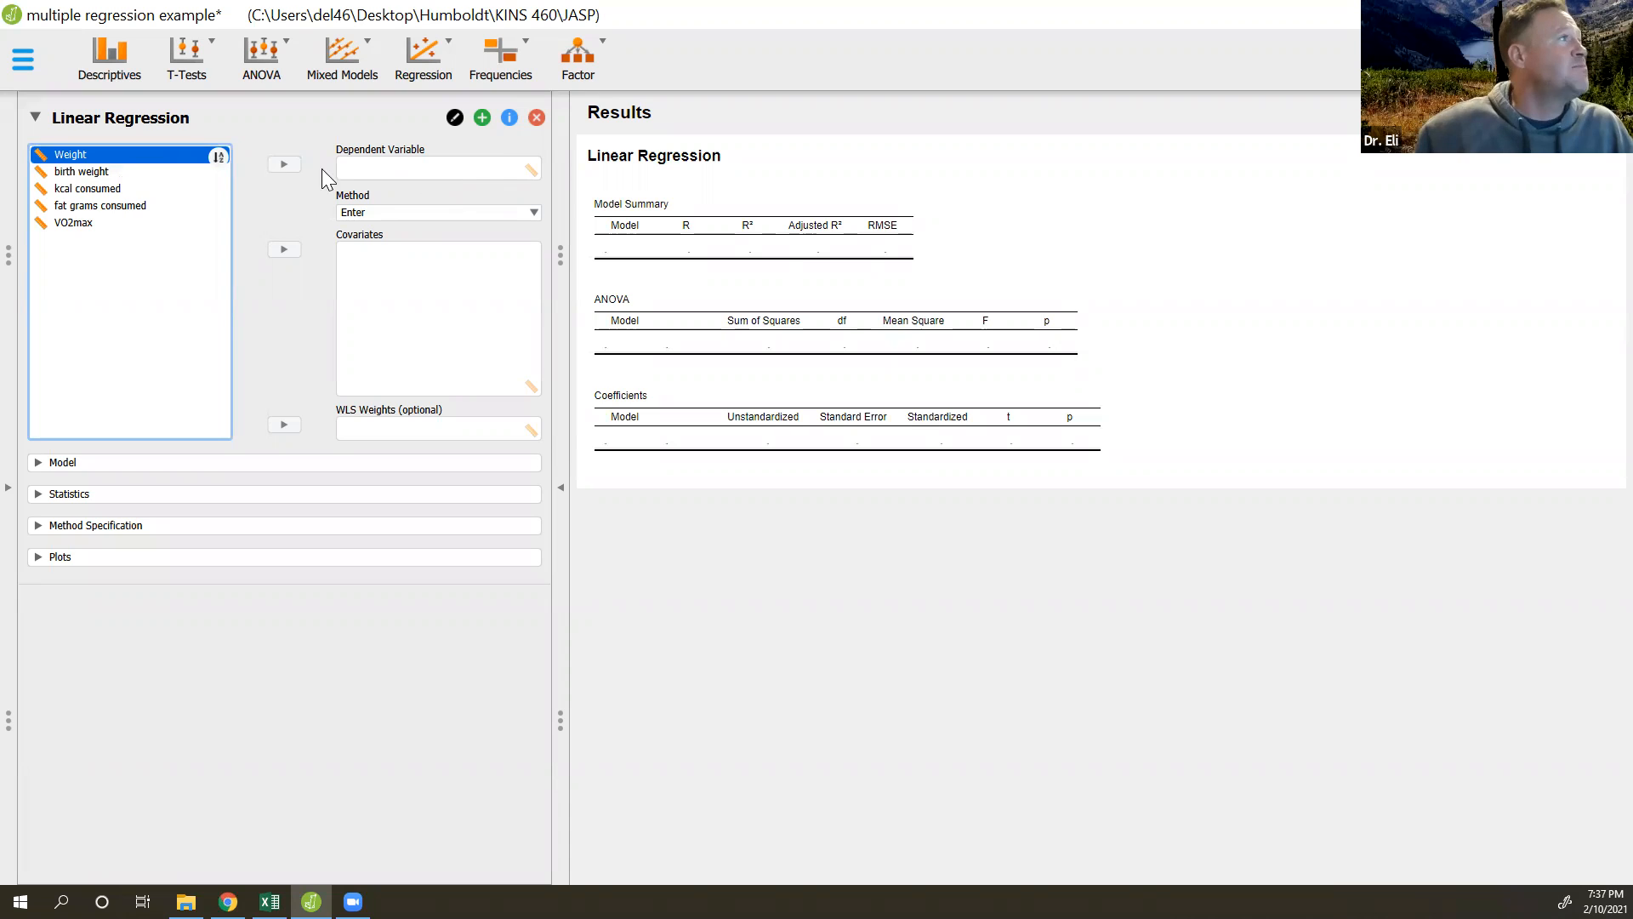
click(284, 164)
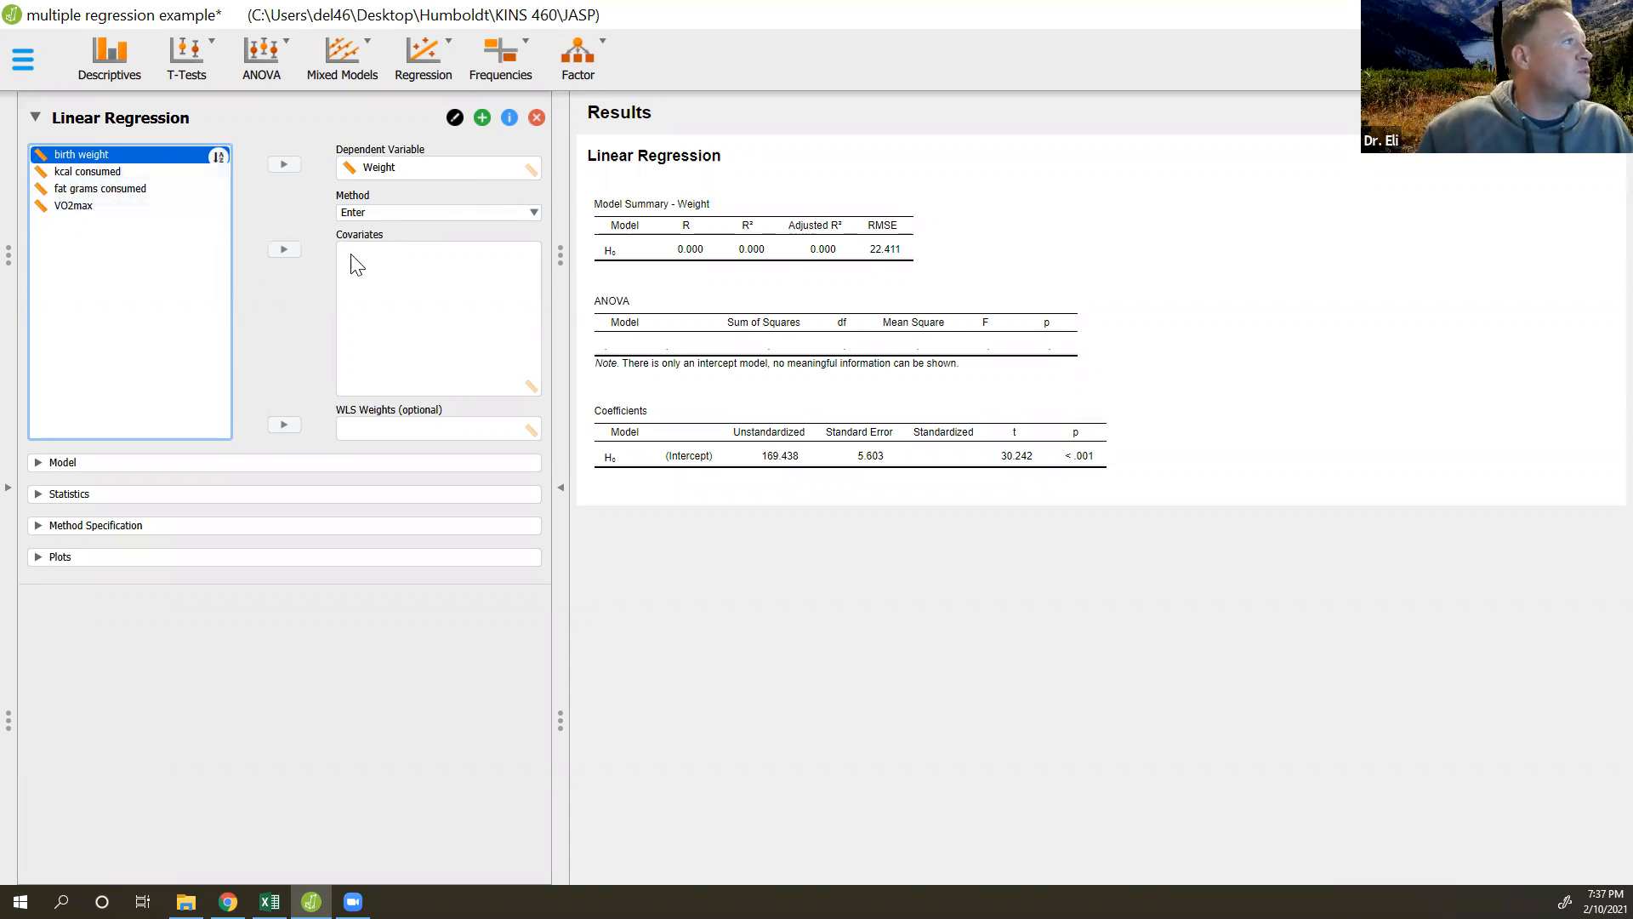
Step: Assign birth weight, kcal consumed, fat grams consumed and VO2max as covariates of the regression
click(280, 252)
click(280, 252)
click(280, 252)
click(279, 251)
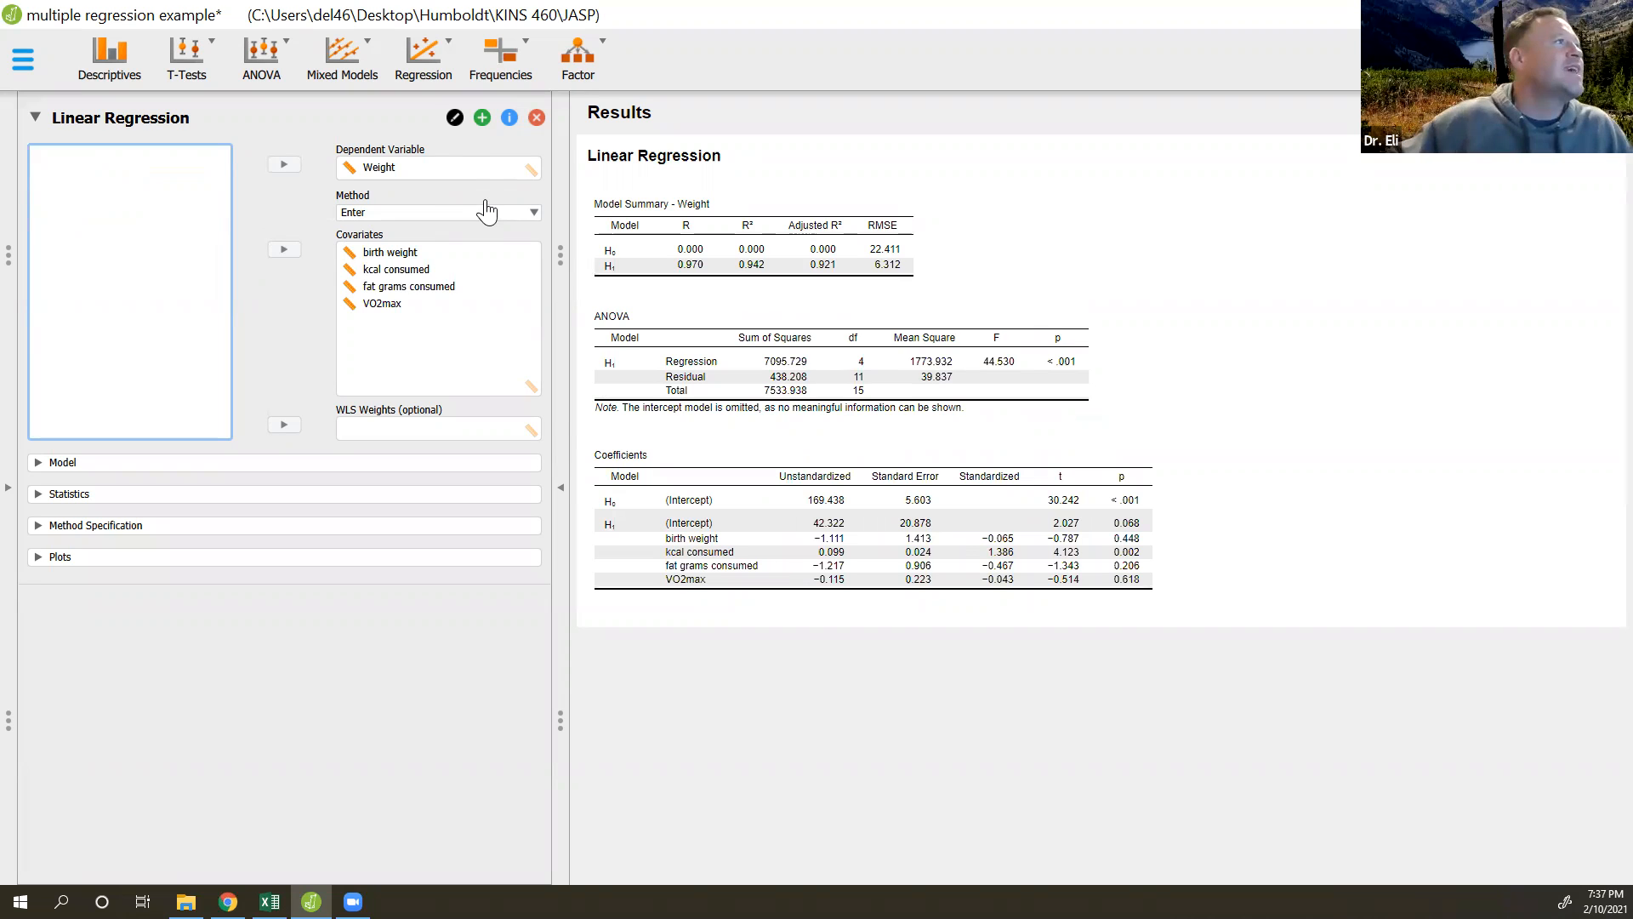
Step: Try the Backward and Forward methods for the Weight regression, and return the method to Enter
click(521, 214)
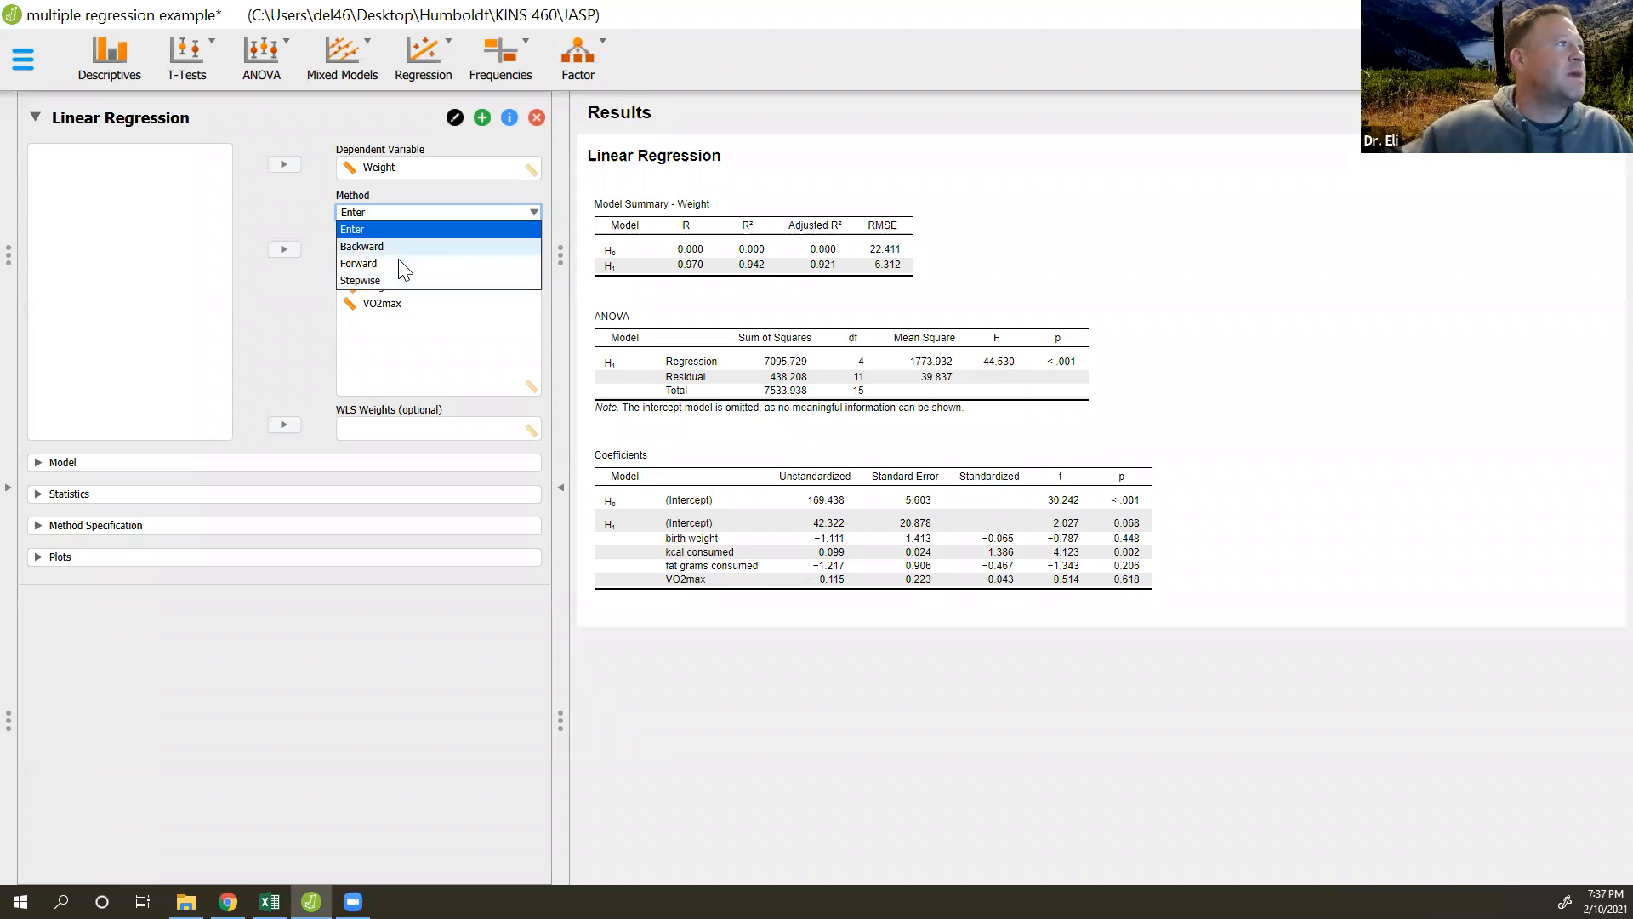
click(406, 246)
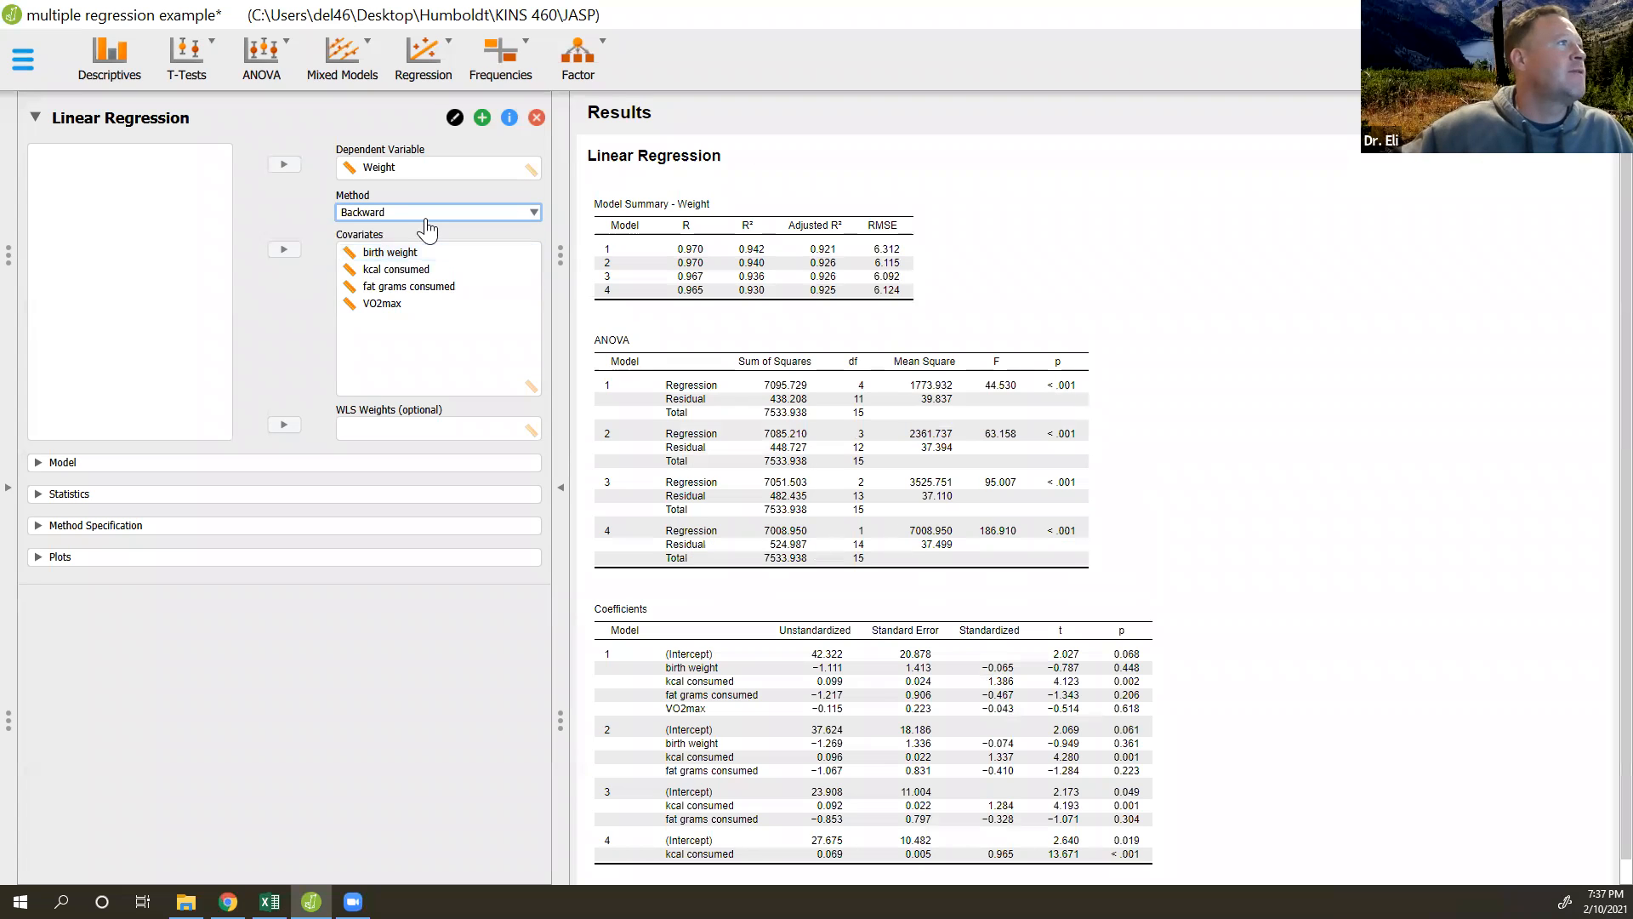
click(426, 220)
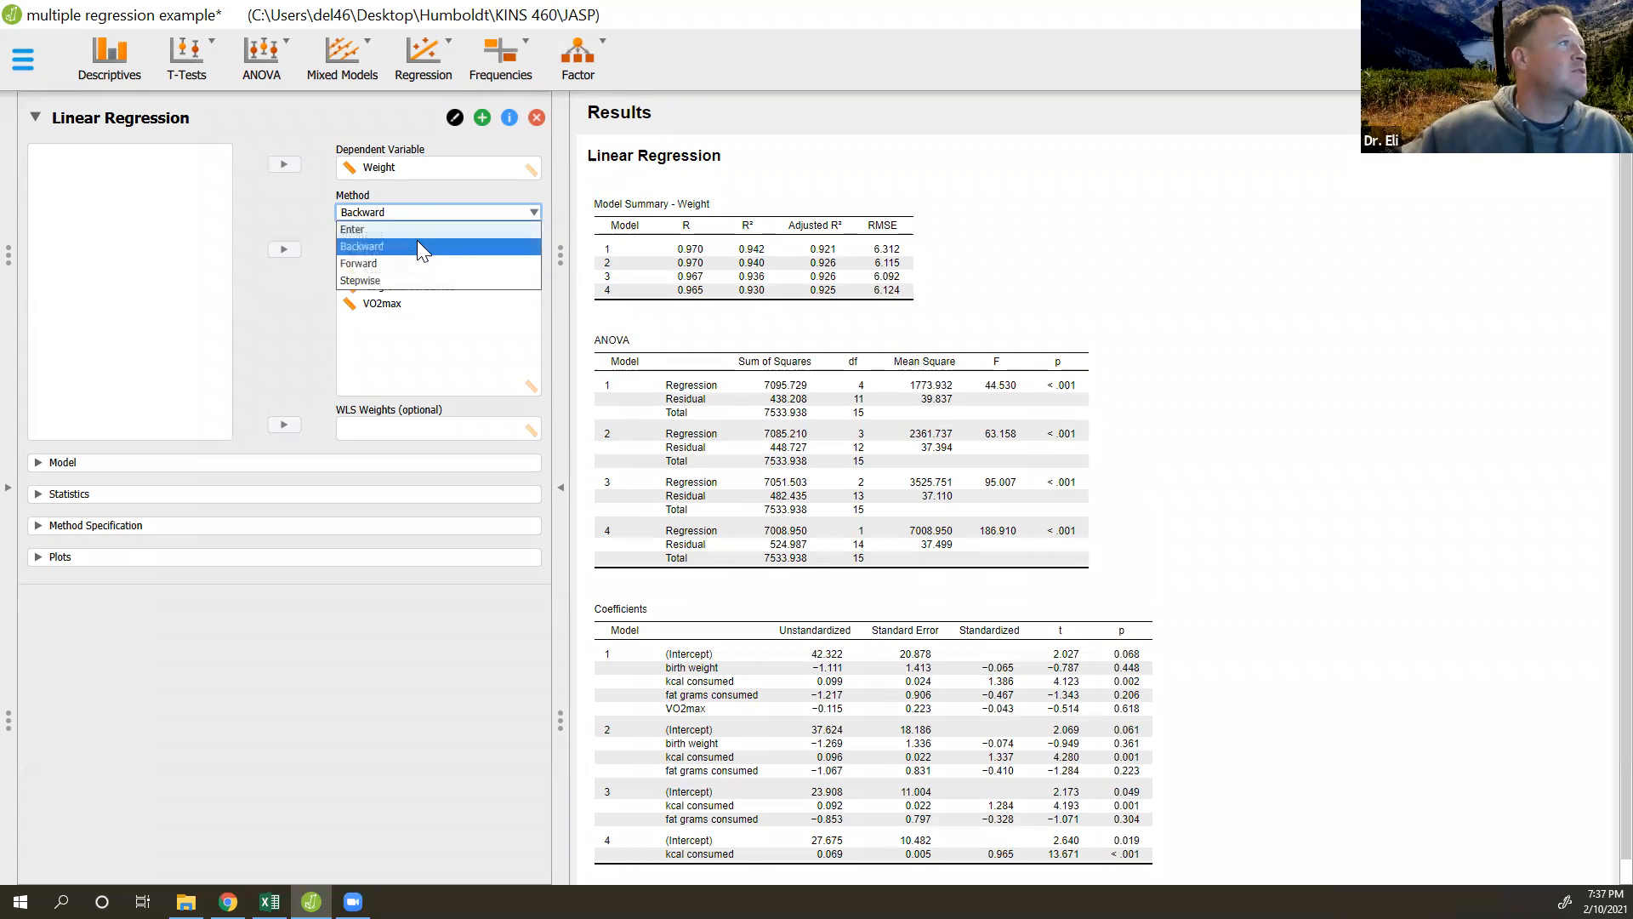
click(414, 264)
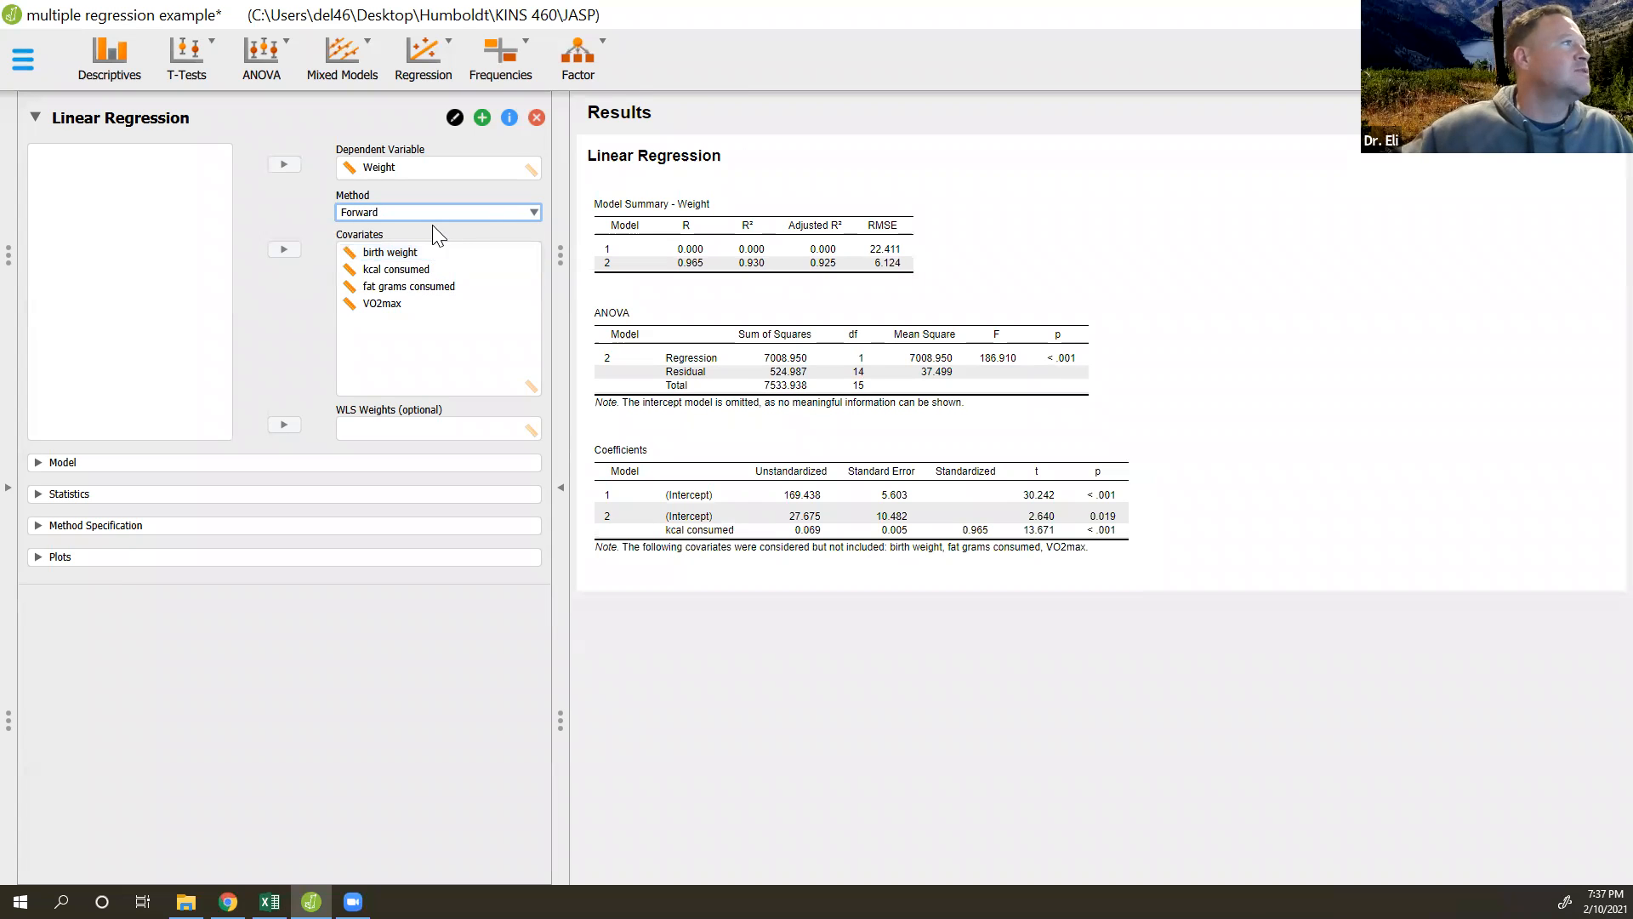
click(445, 224)
click(432, 231)
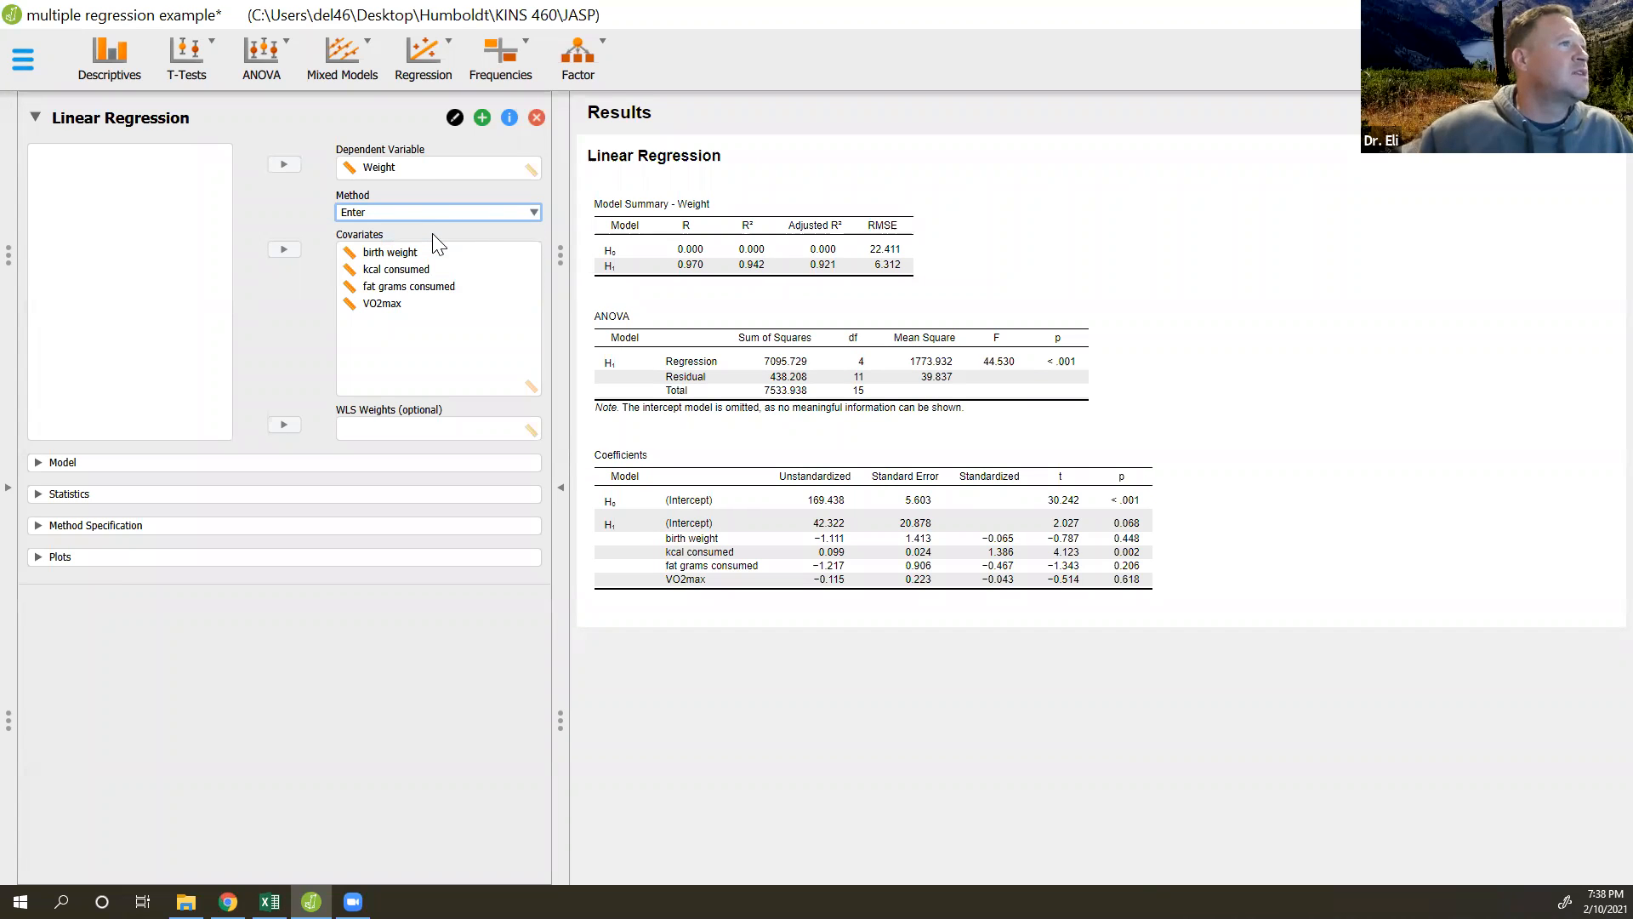
Step: Compare the Forward regression results with those of Enter by switching the method to Forward and back
click(437, 215)
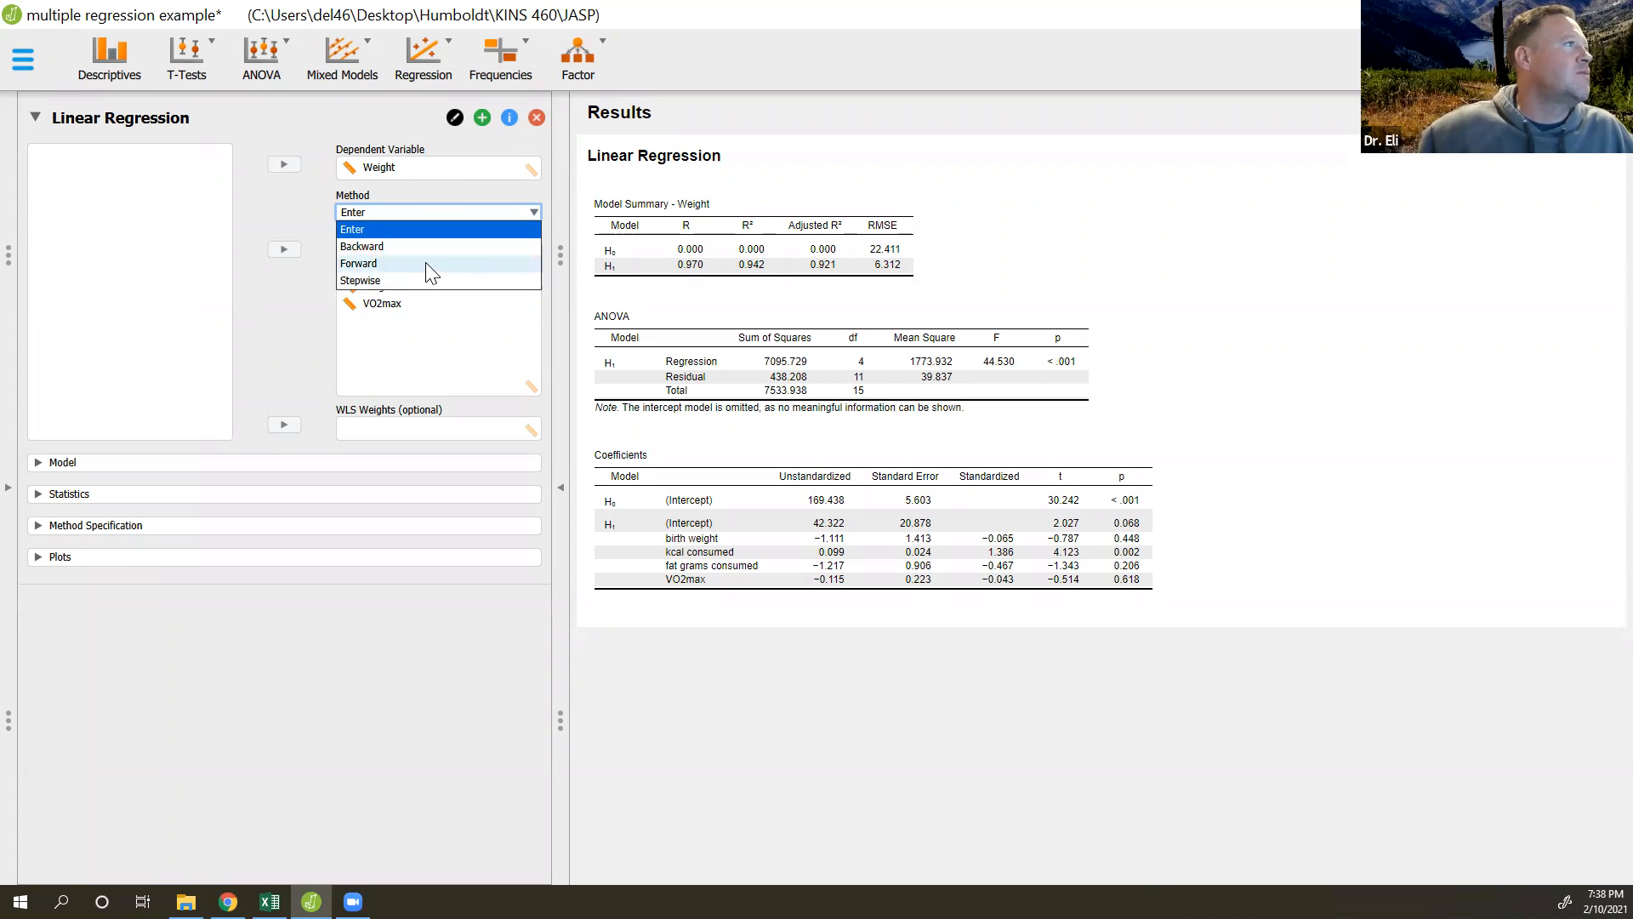
click(426, 264)
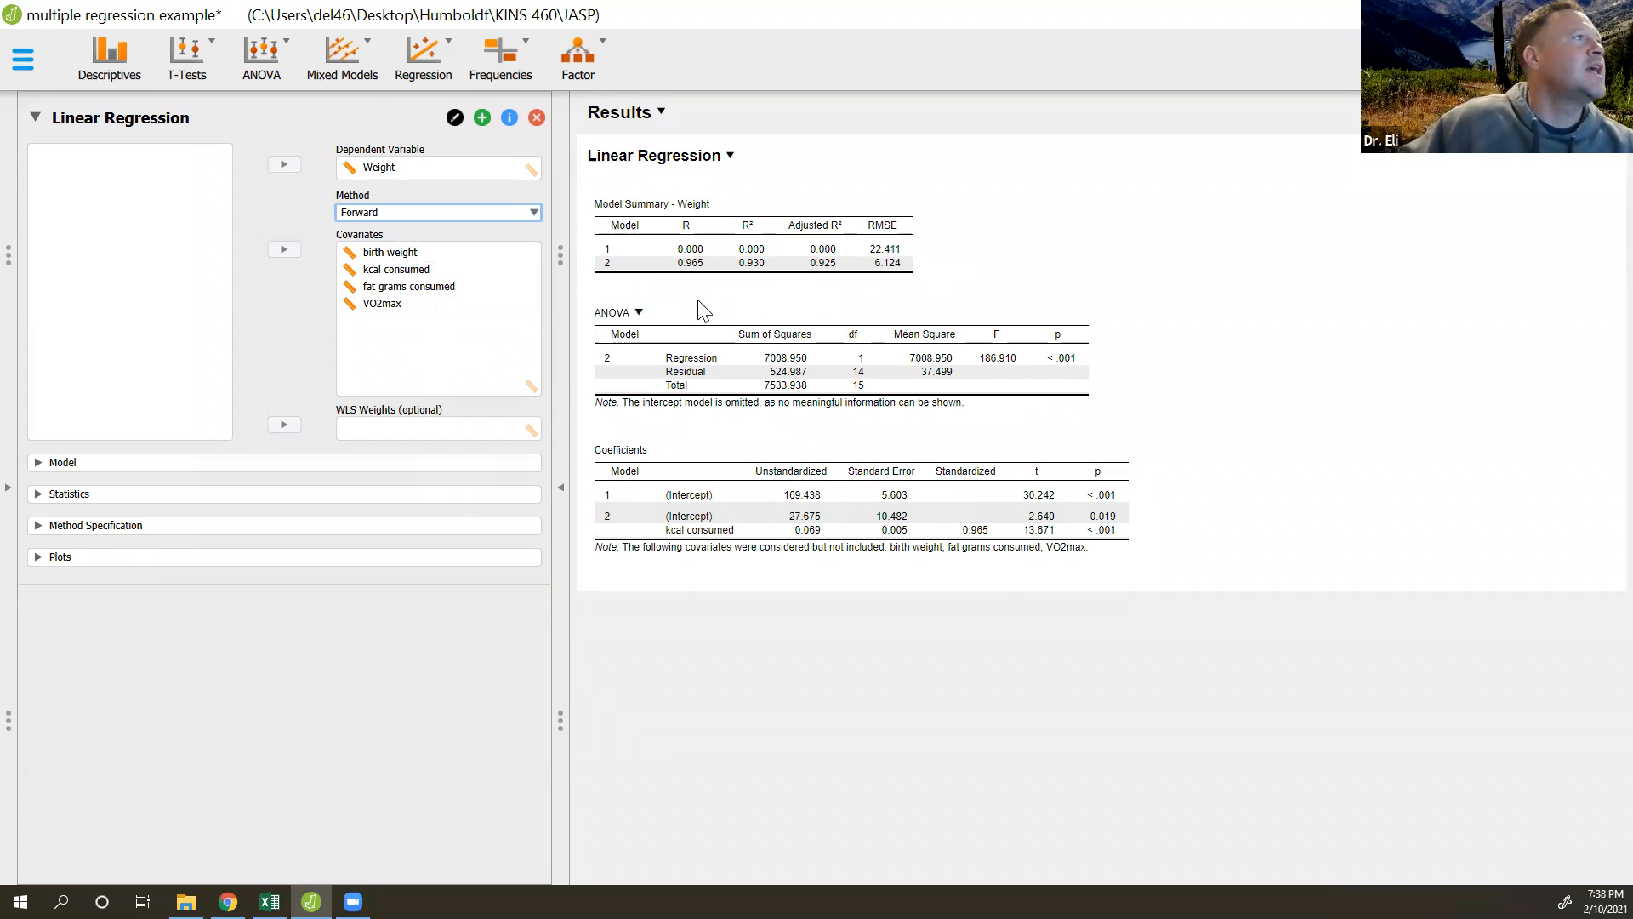
click(502, 212)
click(495, 230)
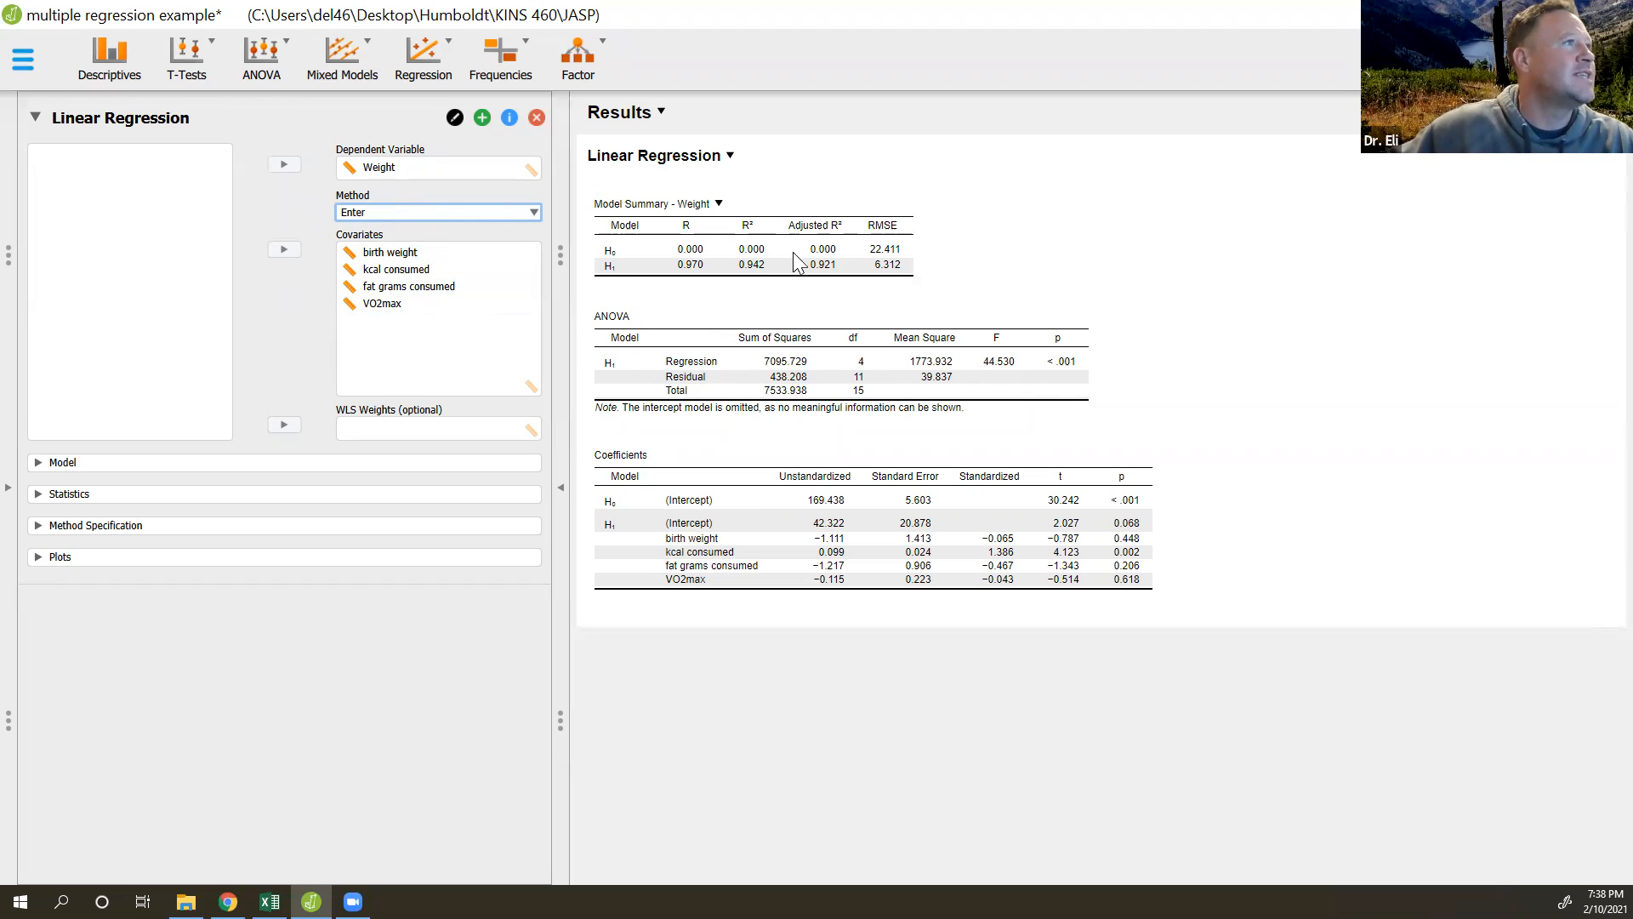
click(638, 317)
click(912, 303)
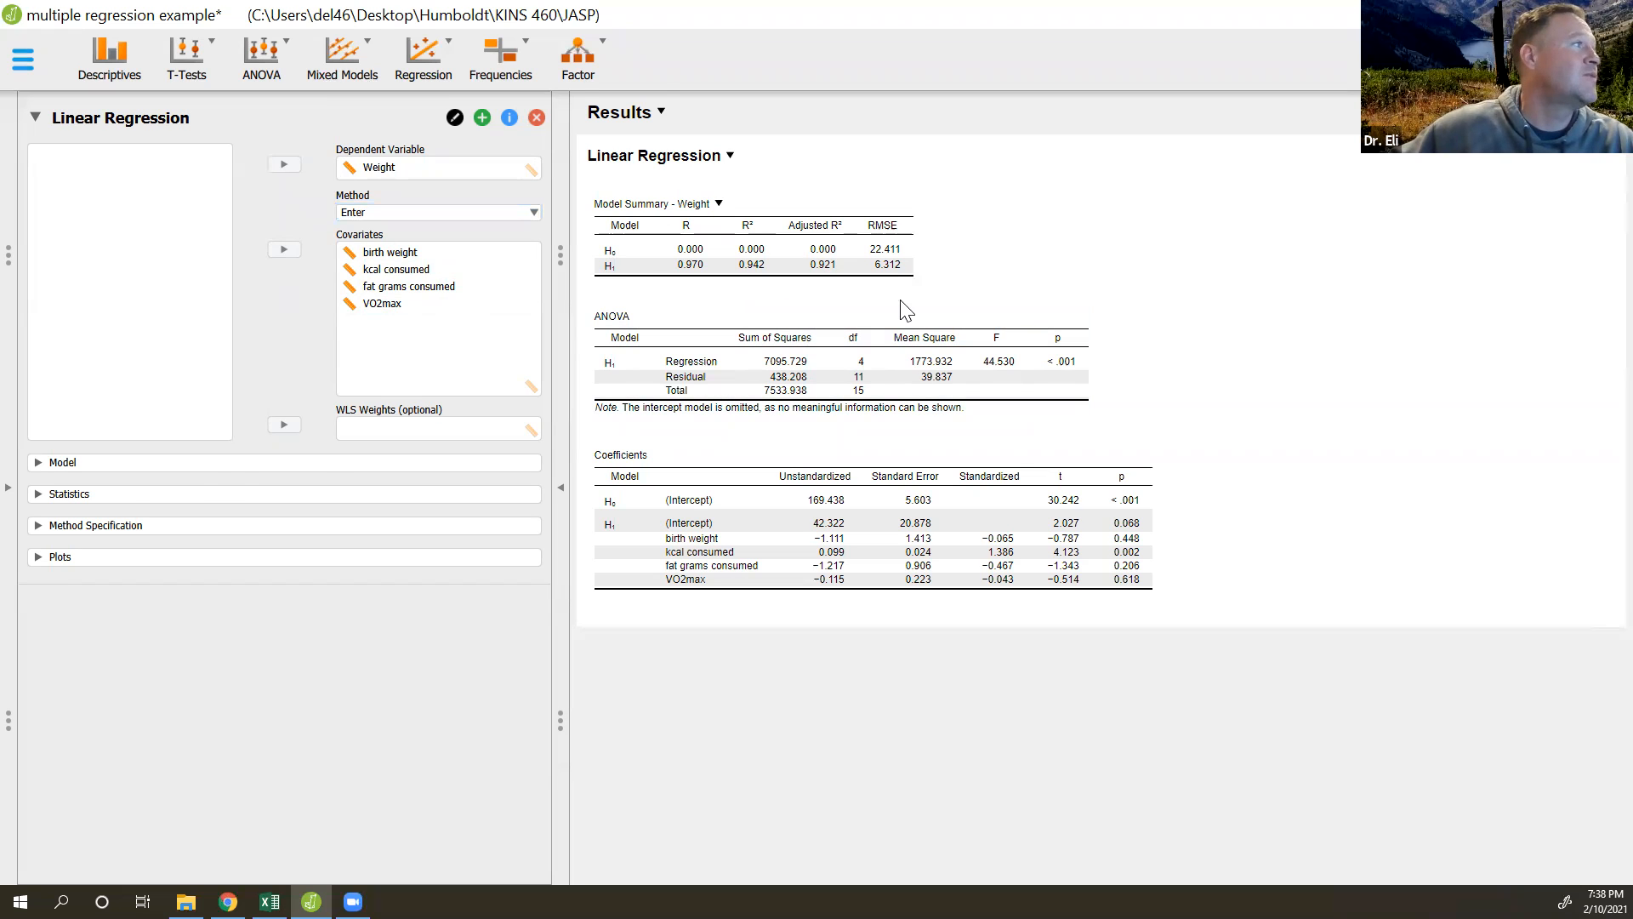
Step: Examine the model terms, statistics options and residual plot options available for the linear regression
click(36, 464)
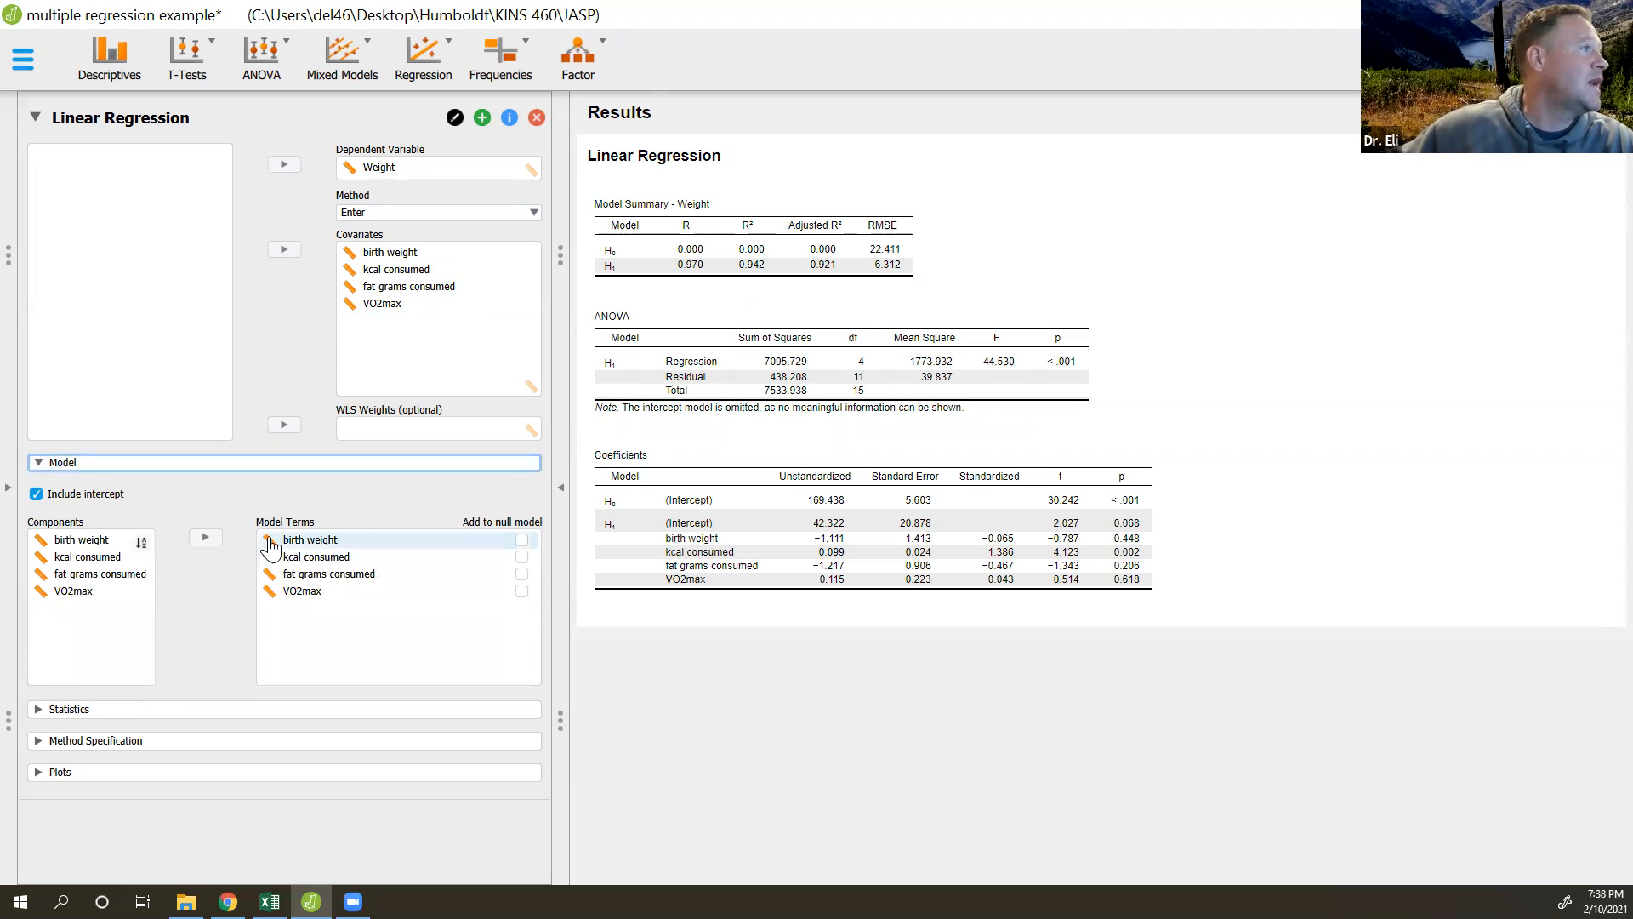
click(35, 466)
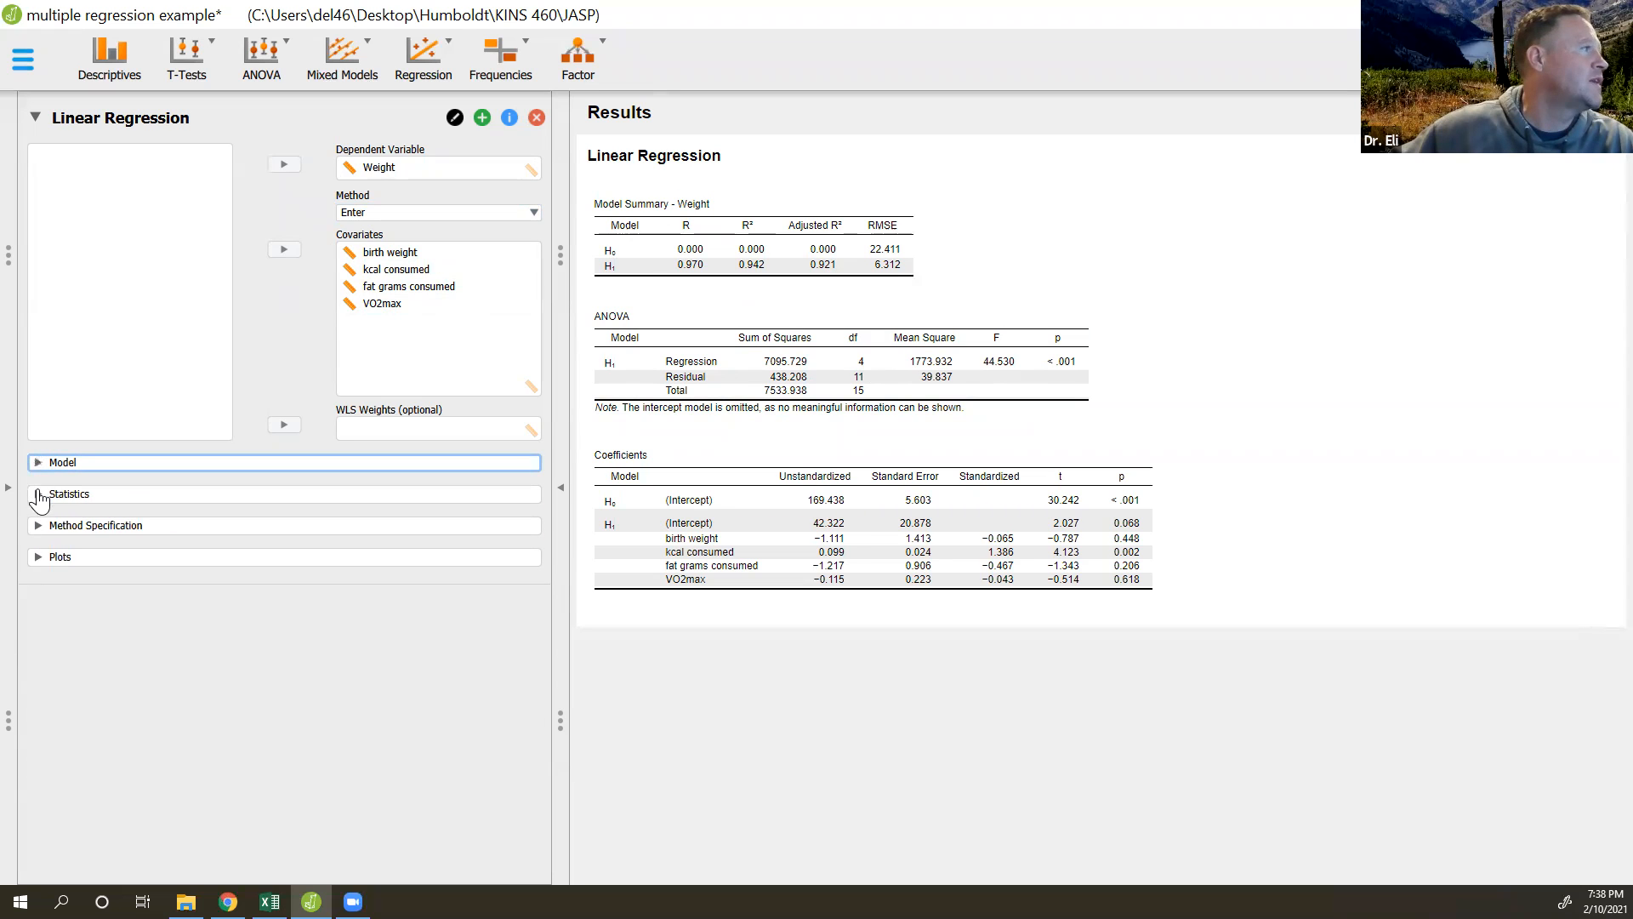
click(39, 494)
click(39, 495)
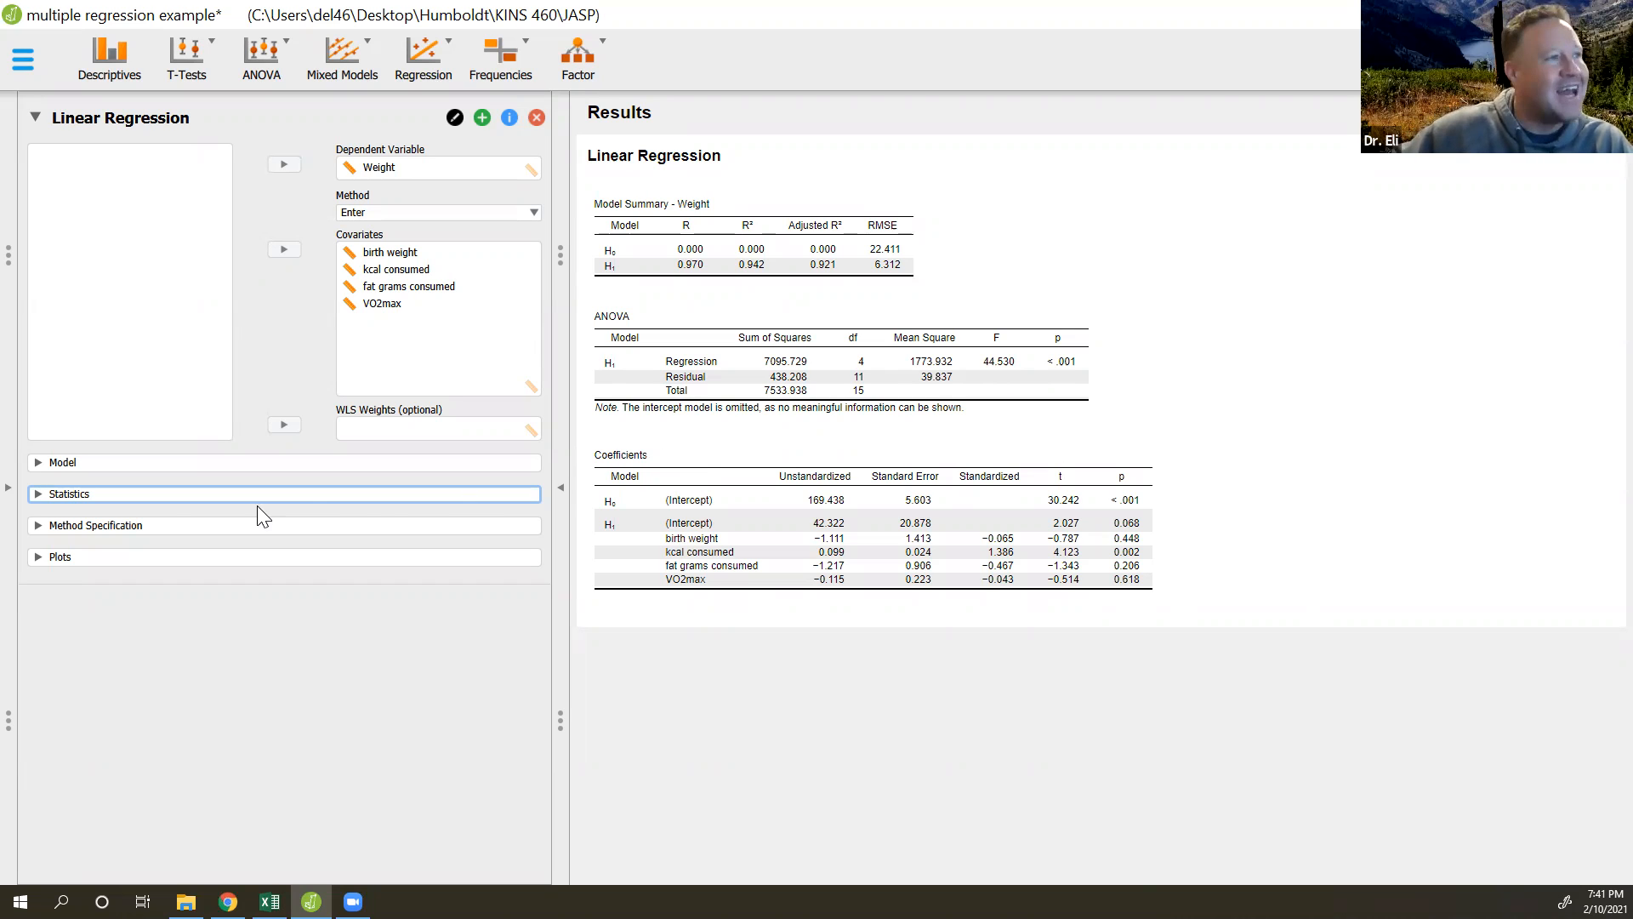
click(37, 557)
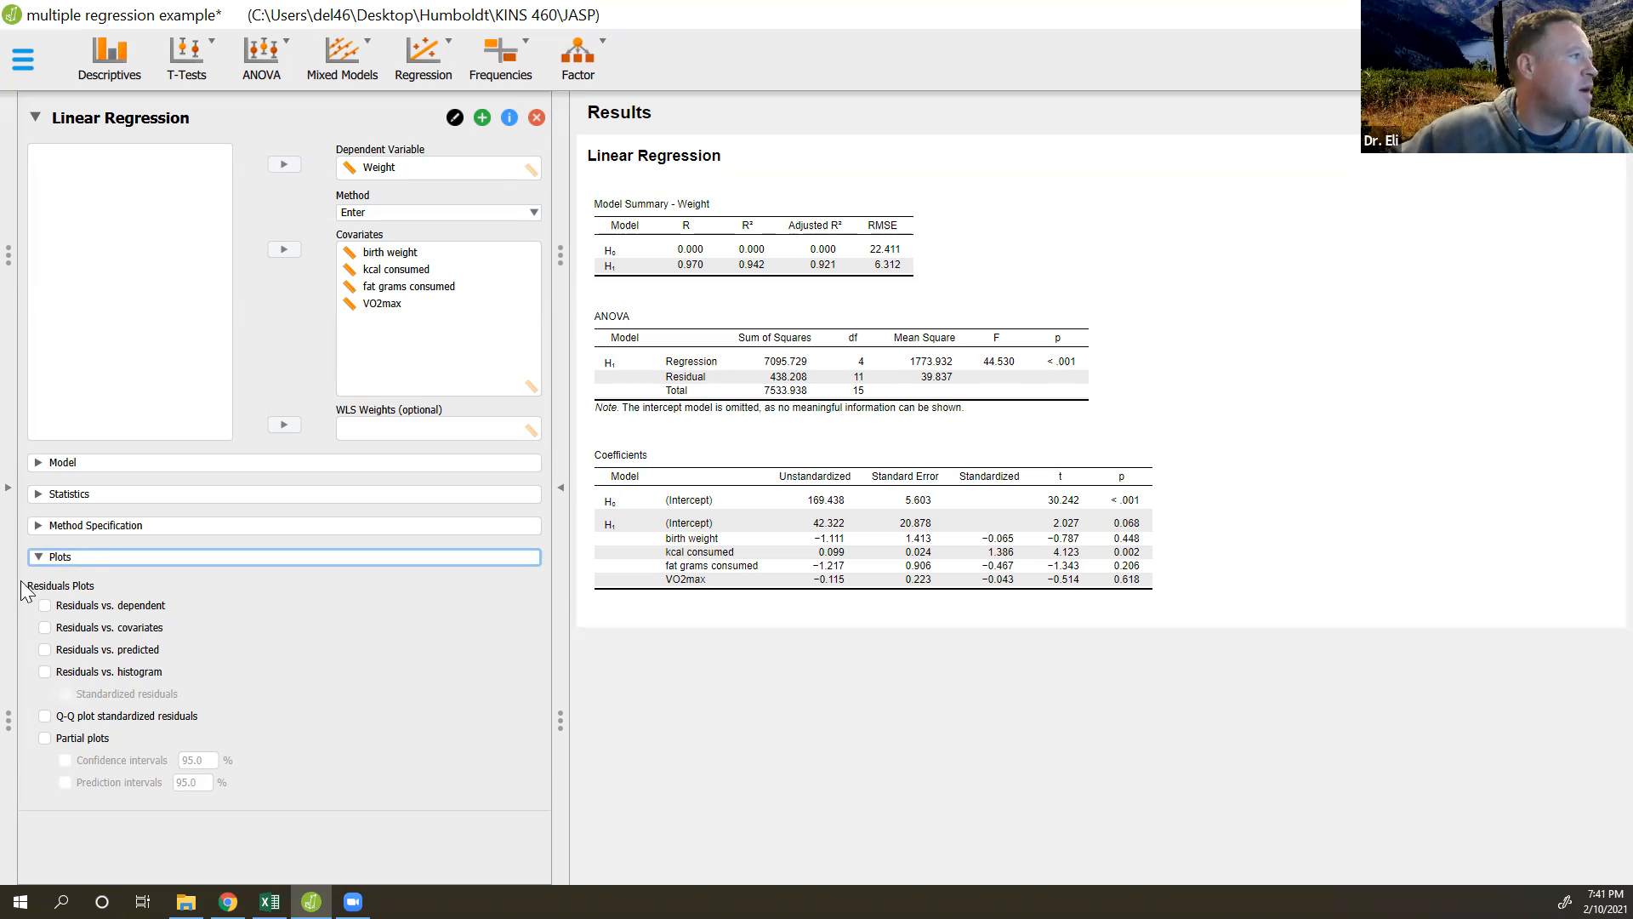
click(36, 559)
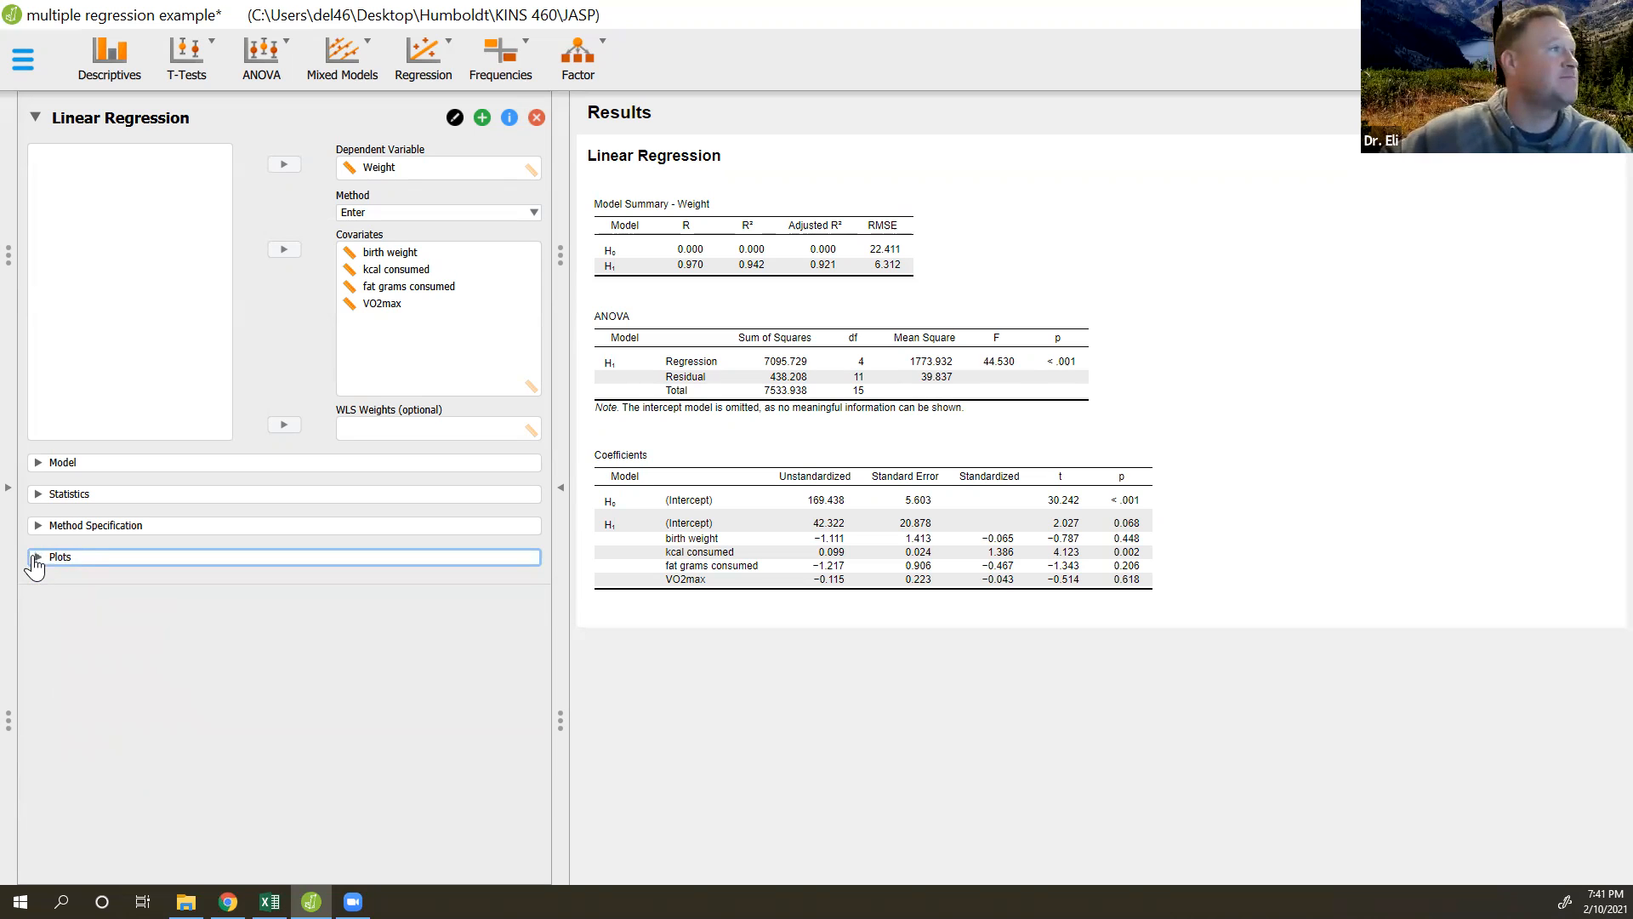